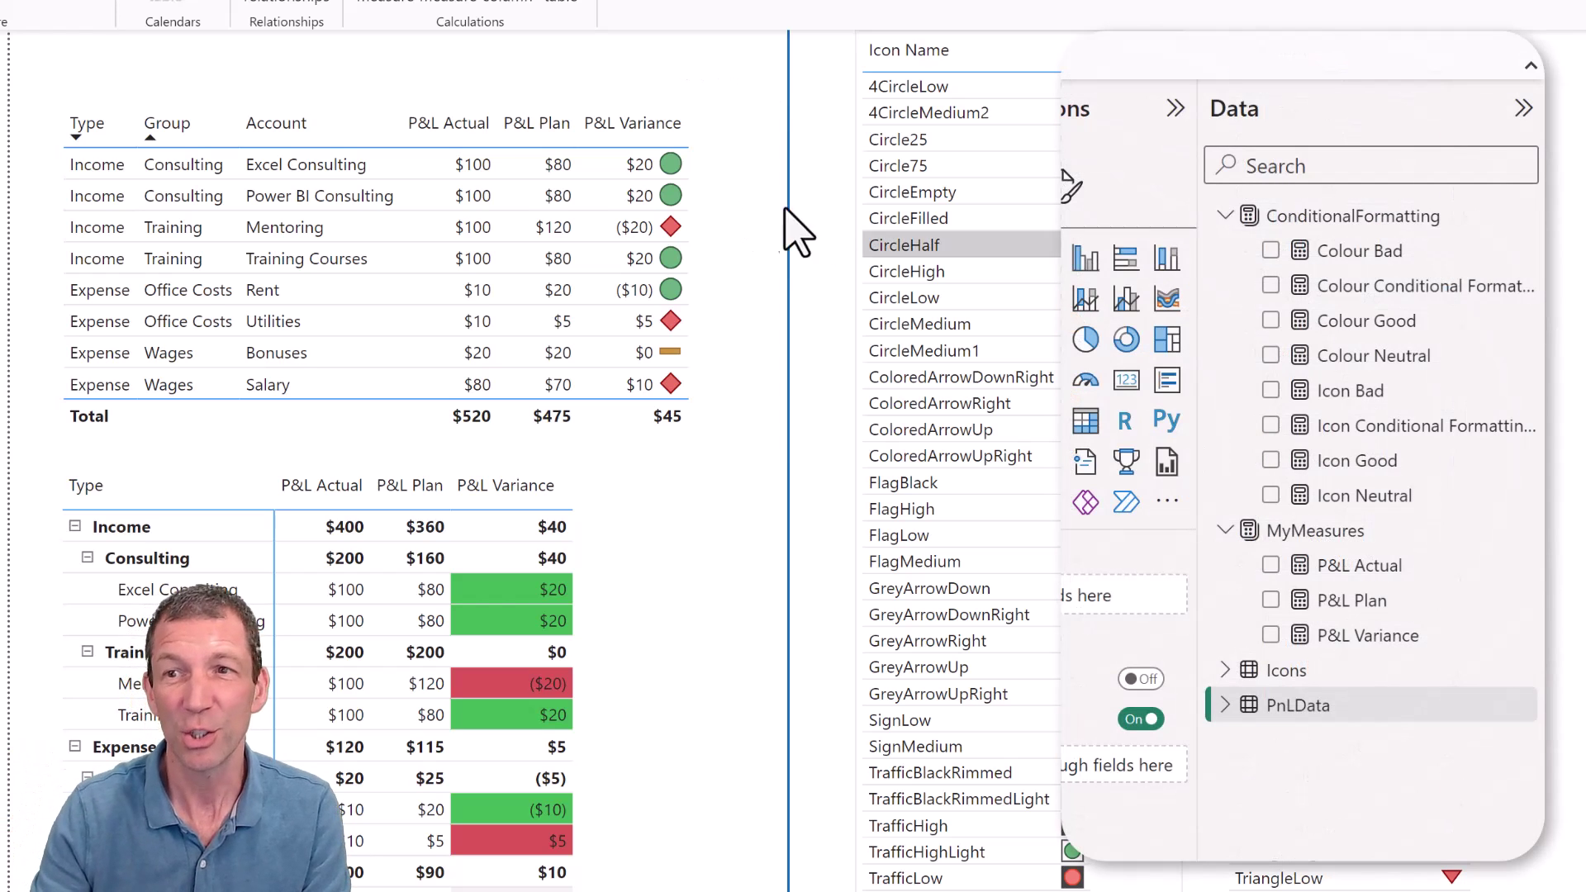
Change the Icon Good measure in the ConditionalFormatting table to return "FlagHigh".
click(1351, 475)
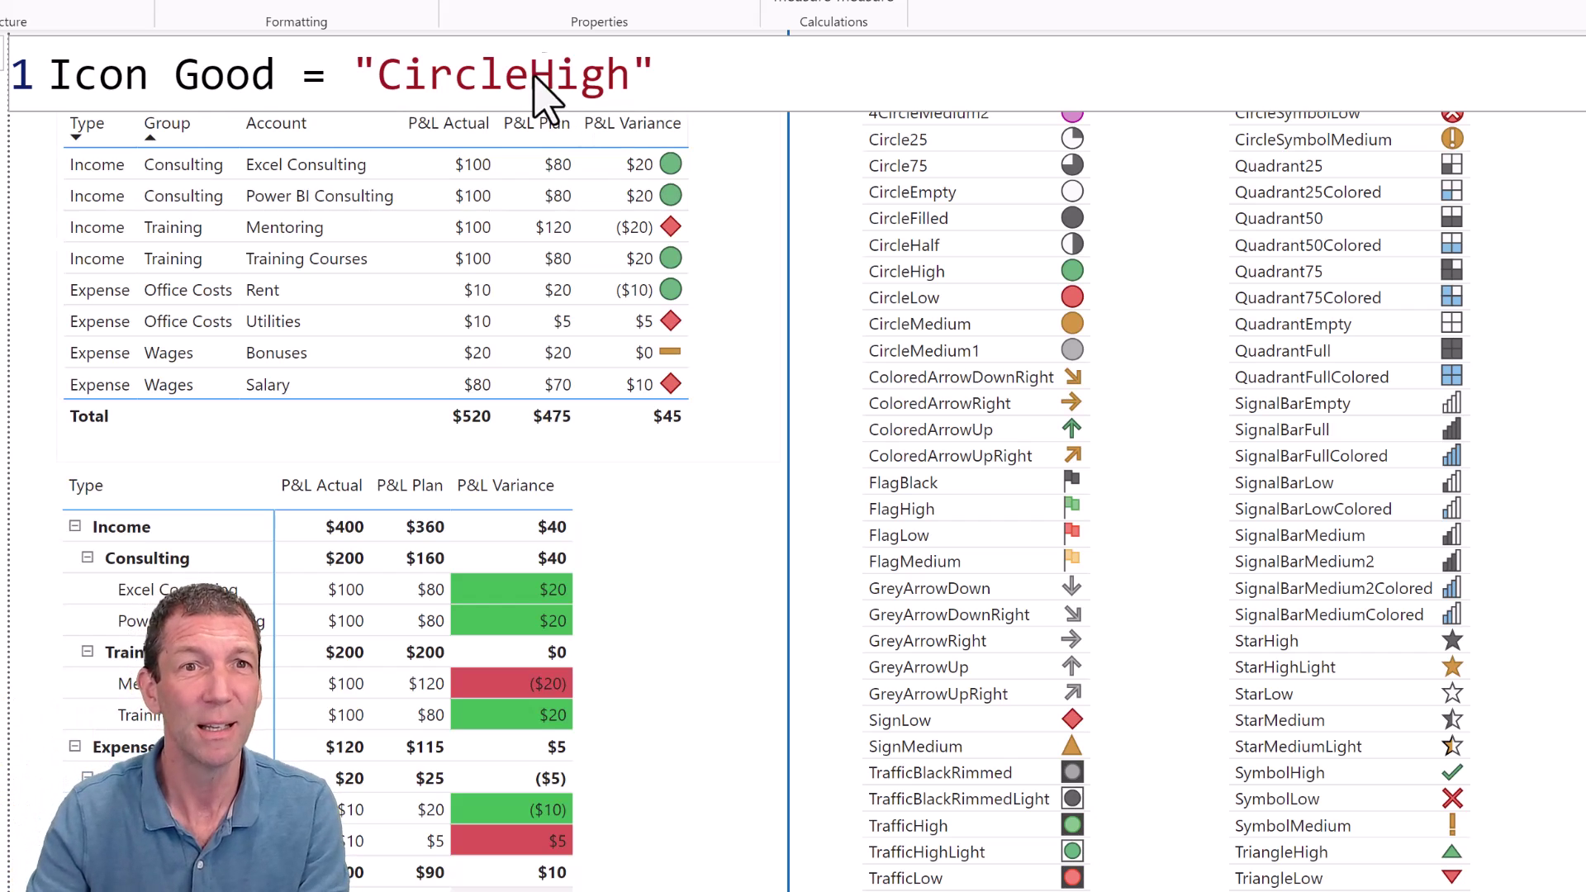
drag(521, 74, 394, 88)
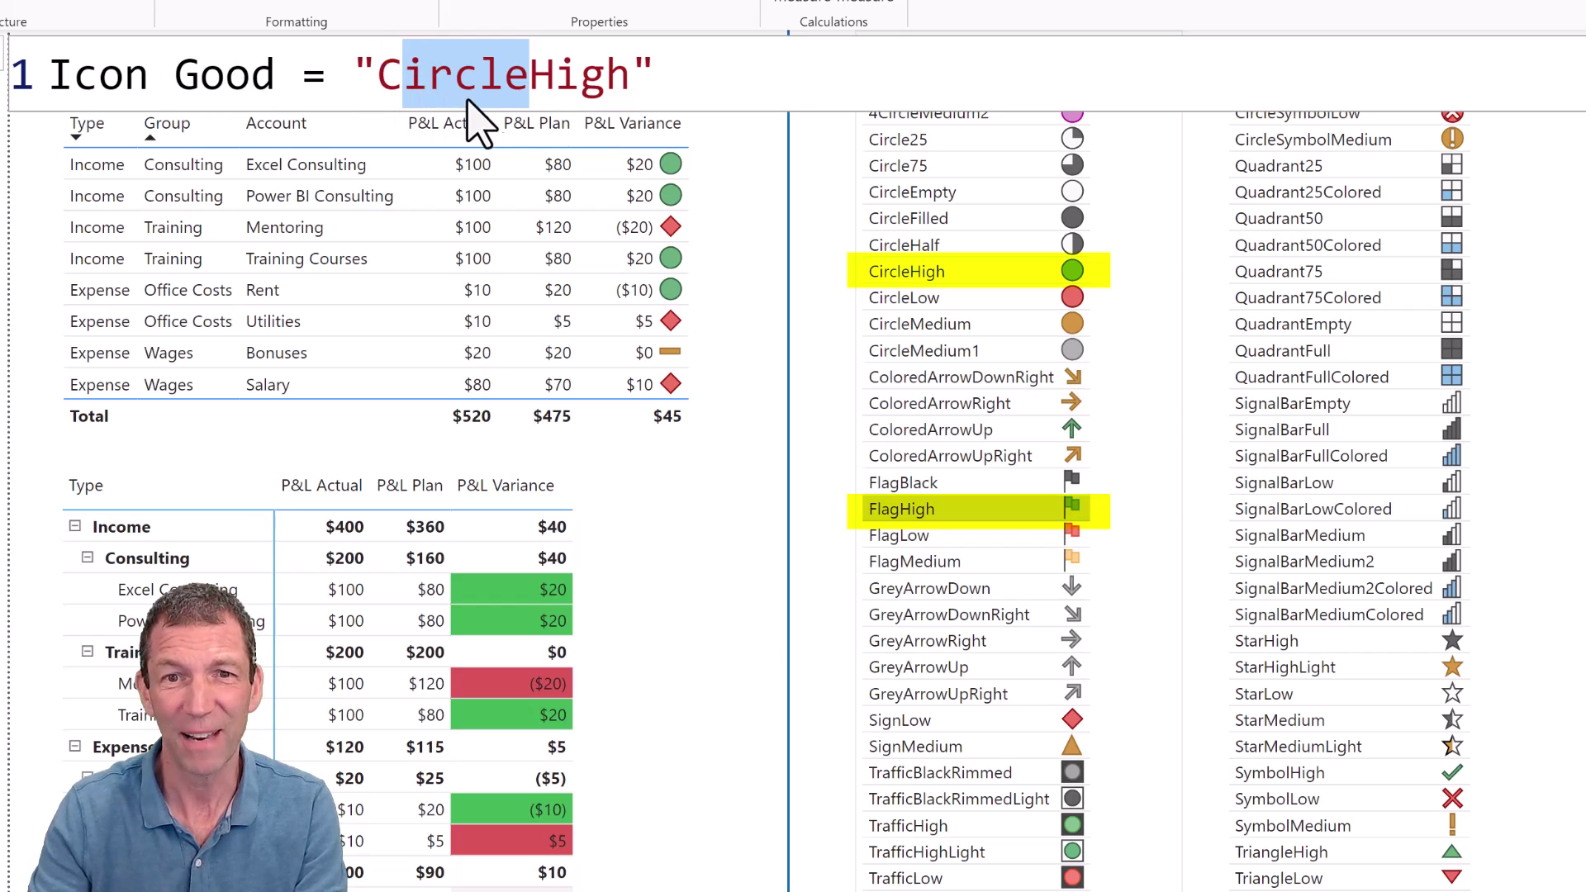
key(BackSpace)
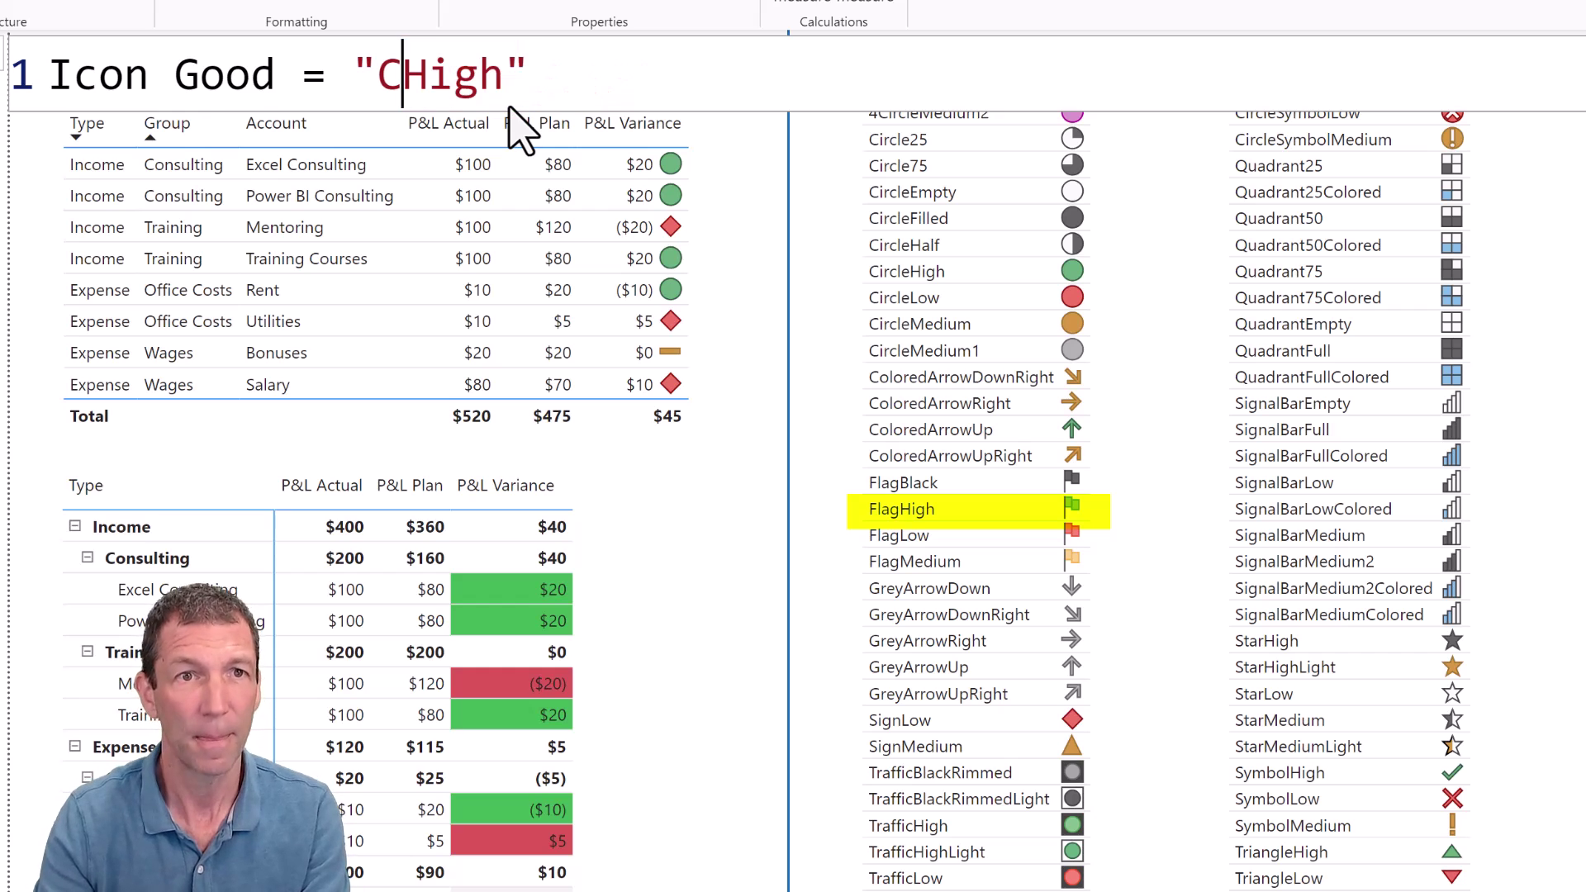
key(BackSpace)
text(F)
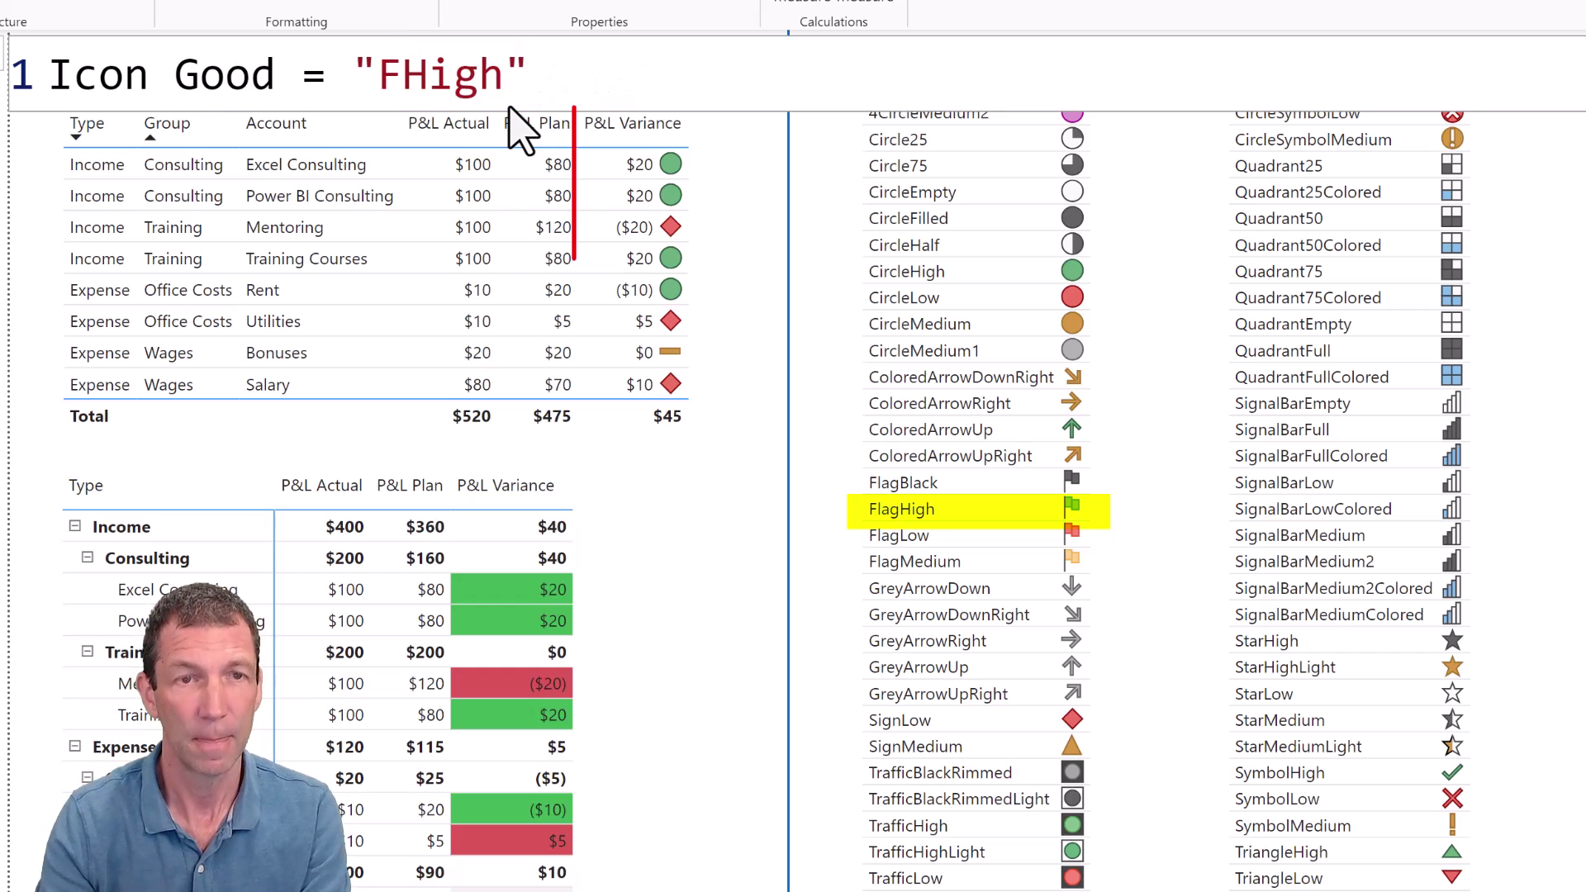
text(lag)
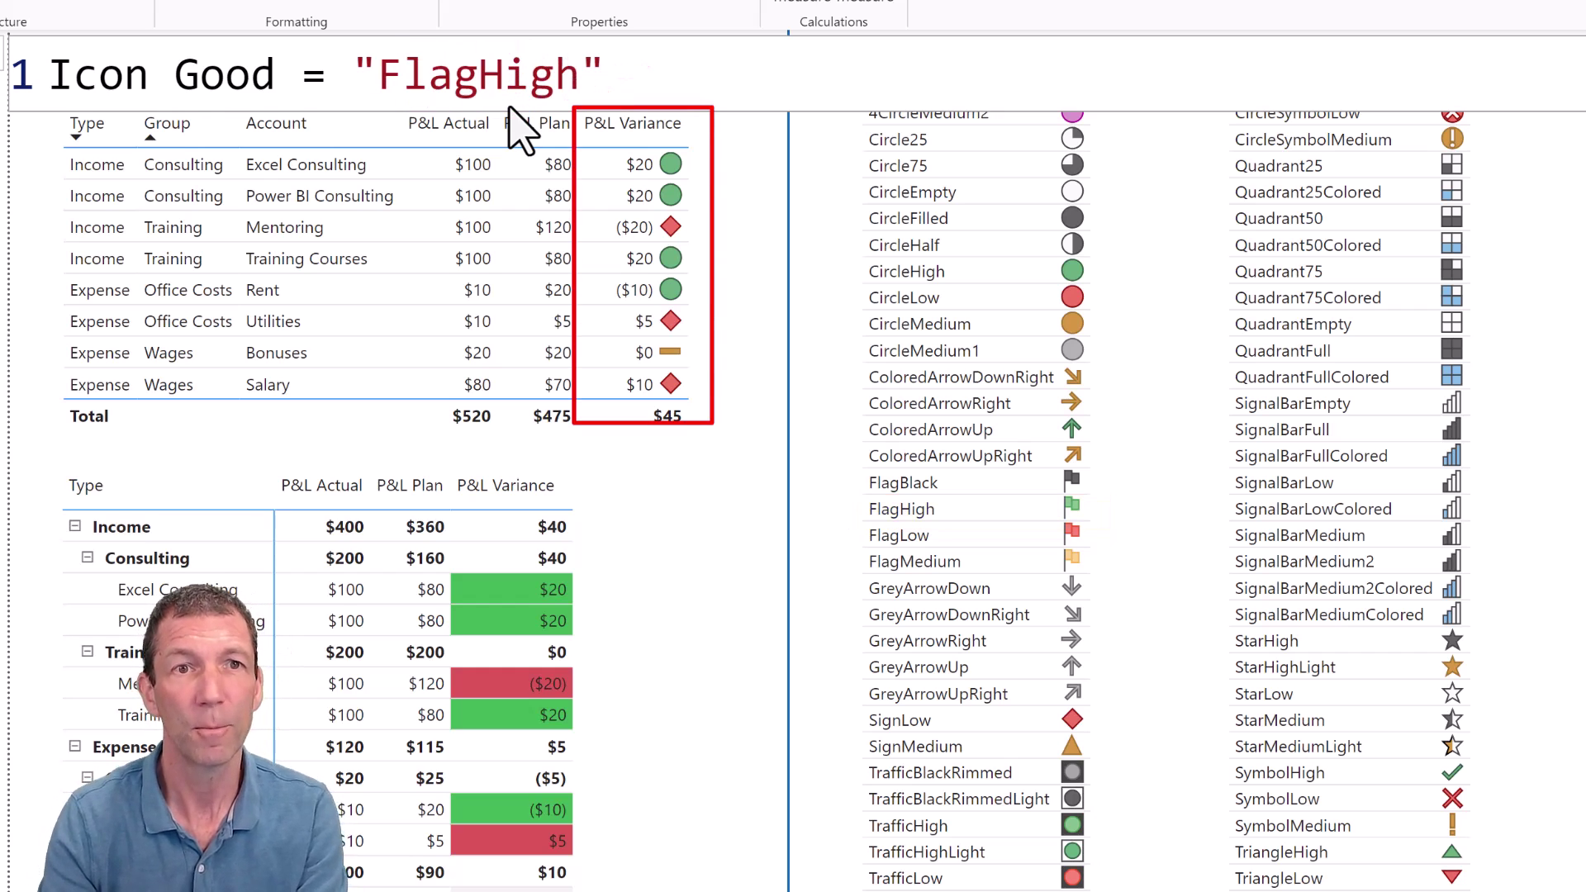
key(Return)
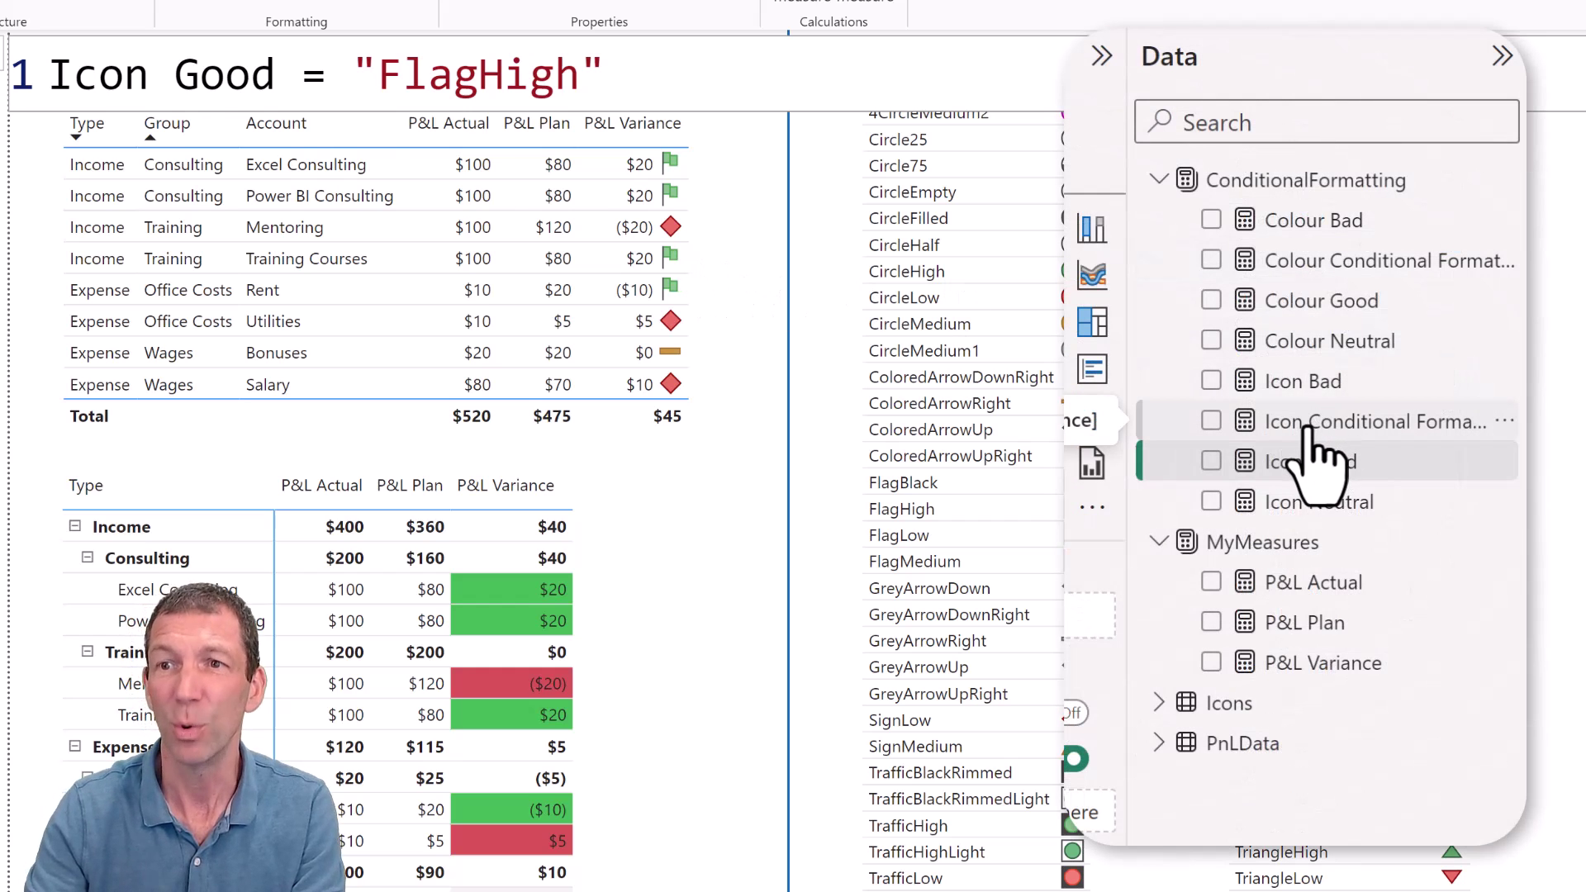
Examine the full formula of the Icon Conditional Formatting P&L Variance measure, including its name and SWITCH logic.
click(1308, 425)
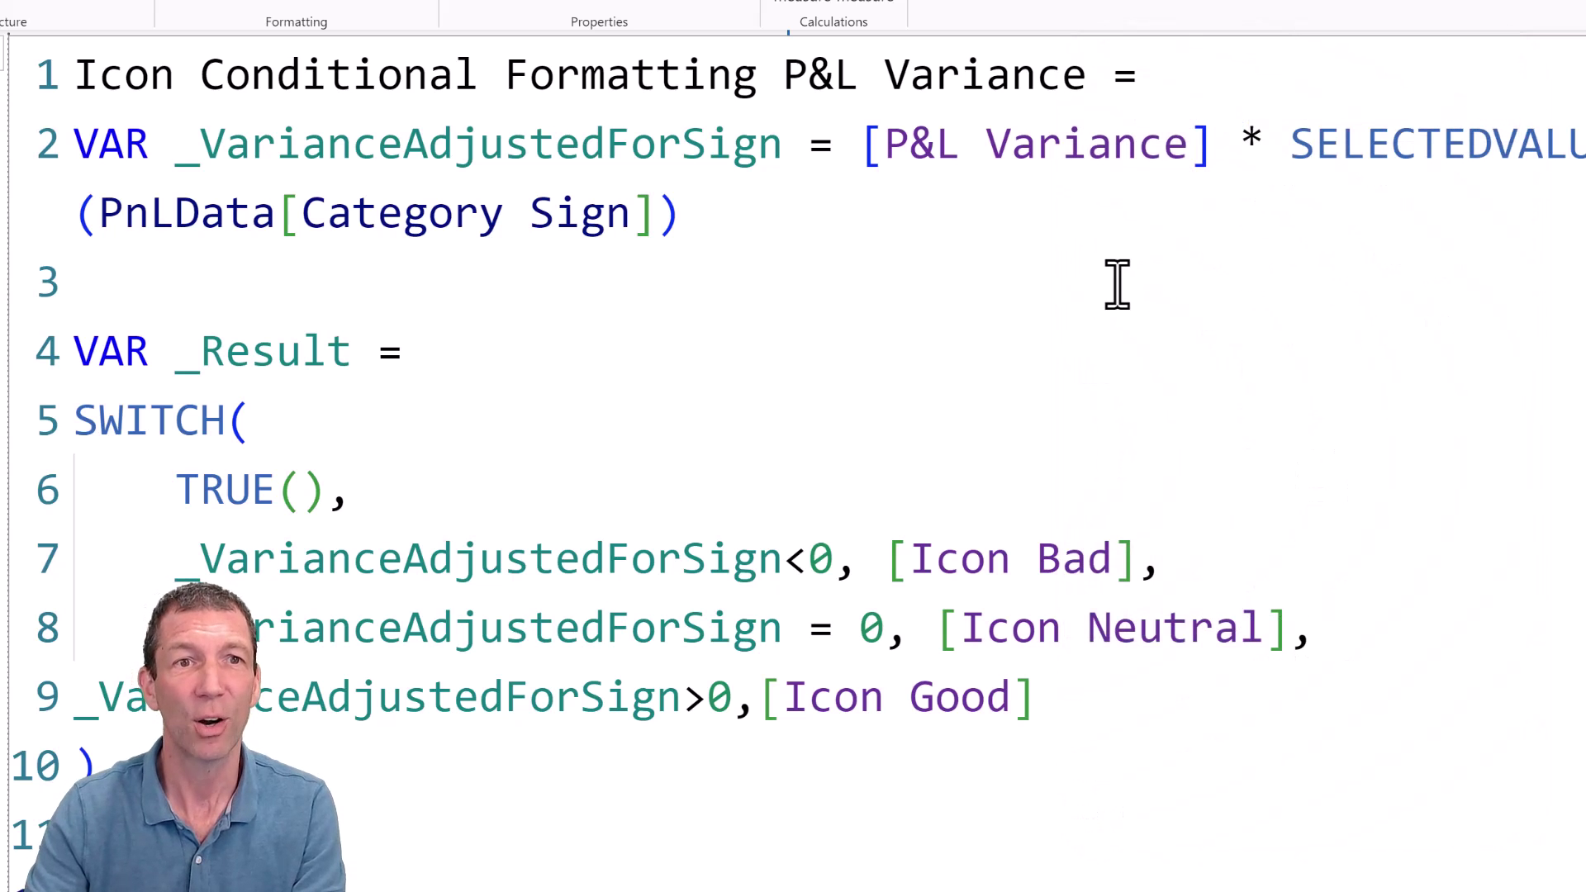
scroll(1115, 284, down, 3)
scroll(1115, 284, down, 1)
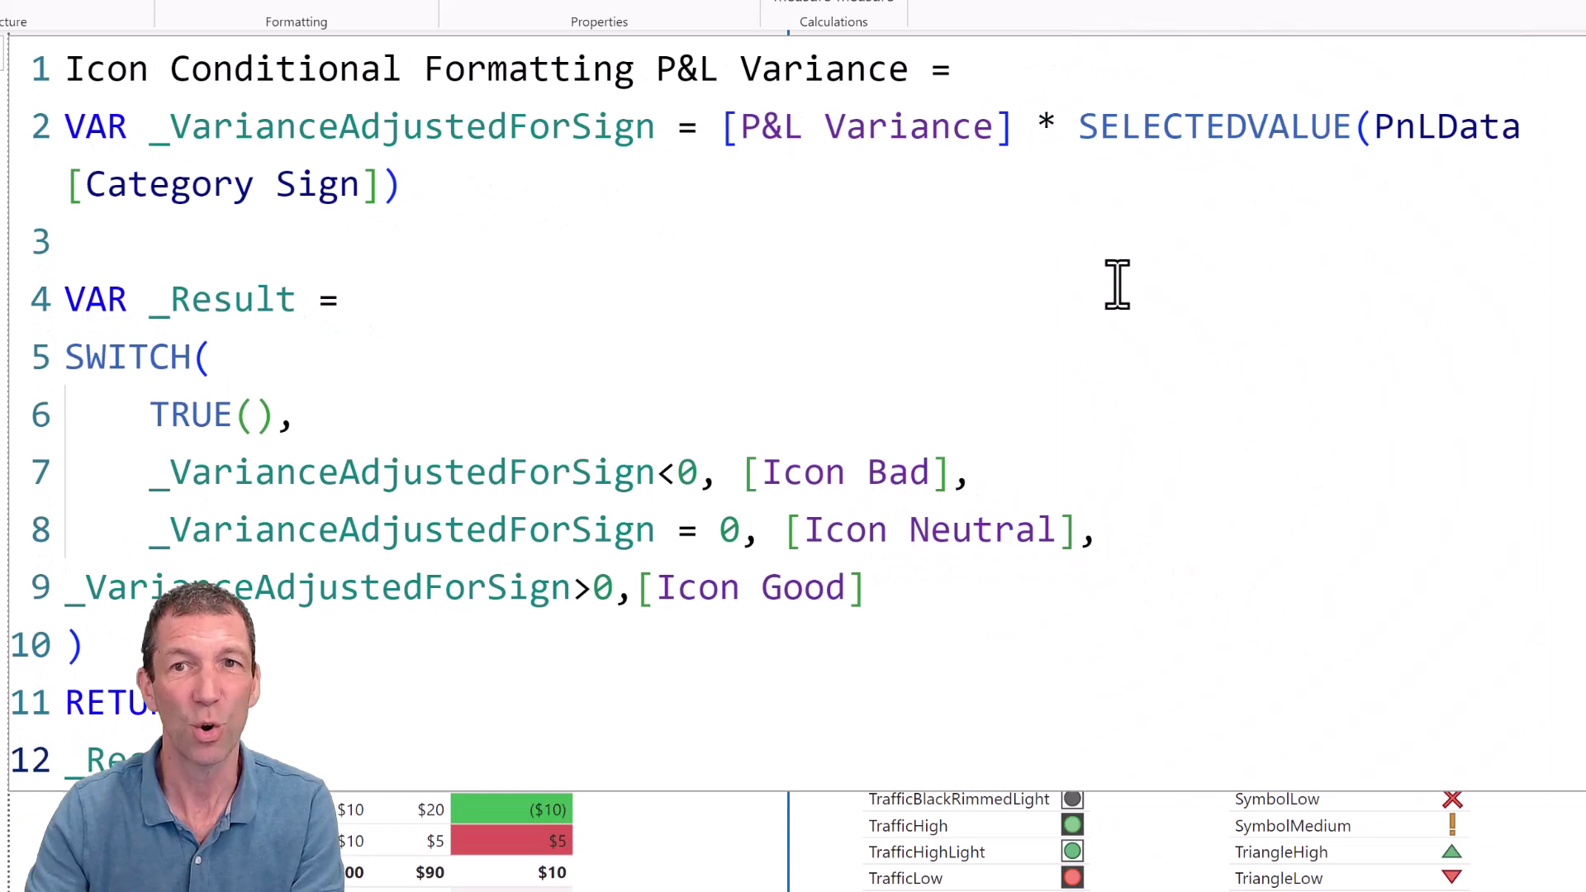
scroll(1117, 284, down, 1)
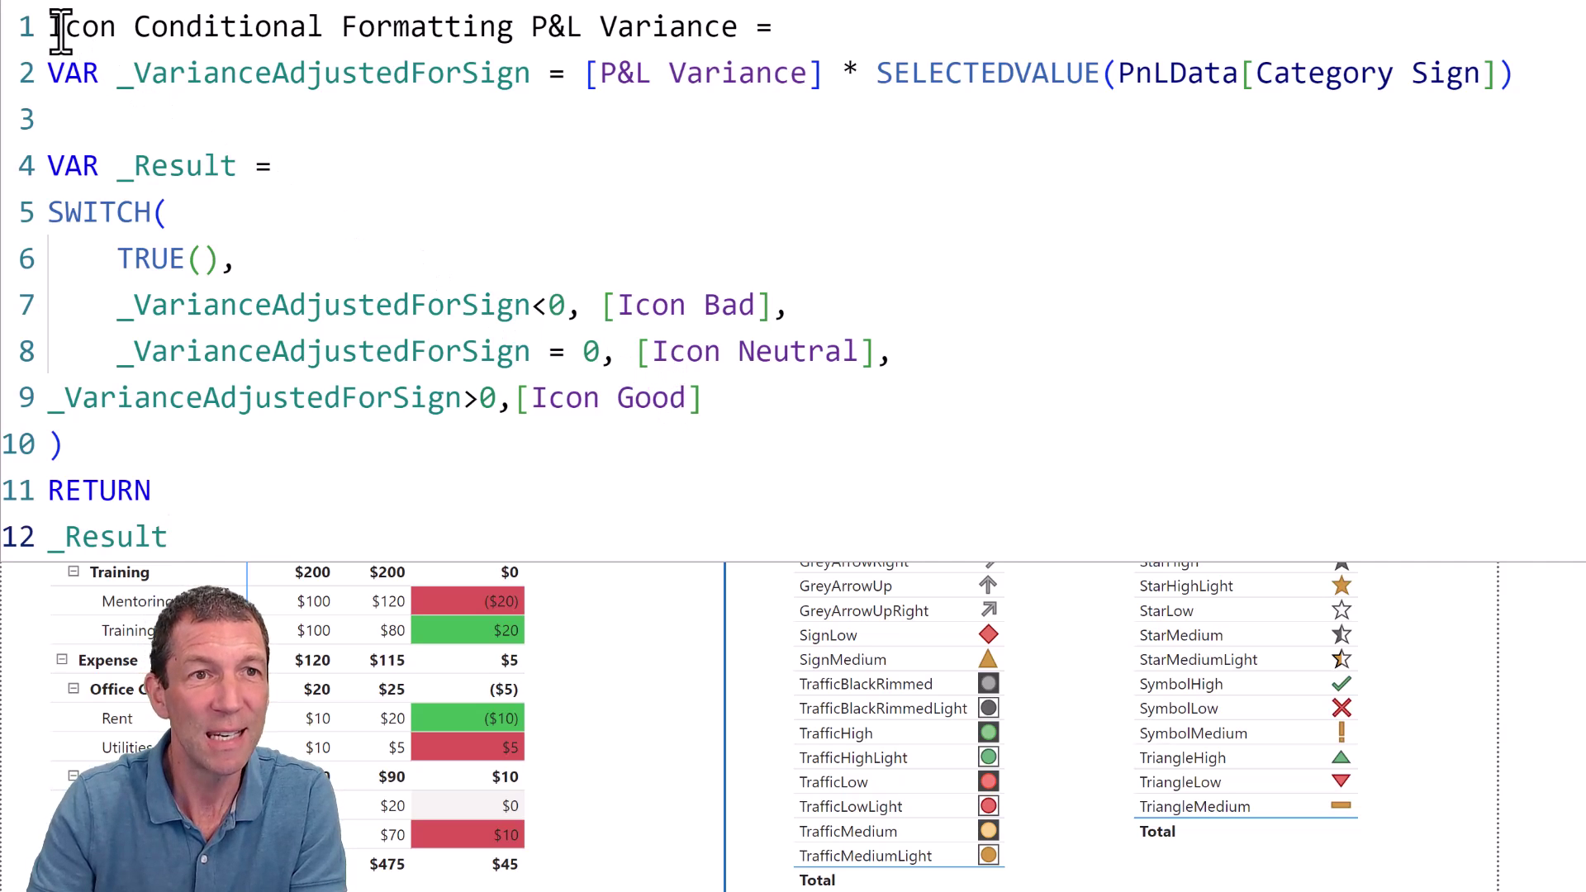
drag(50, 27, 724, 28)
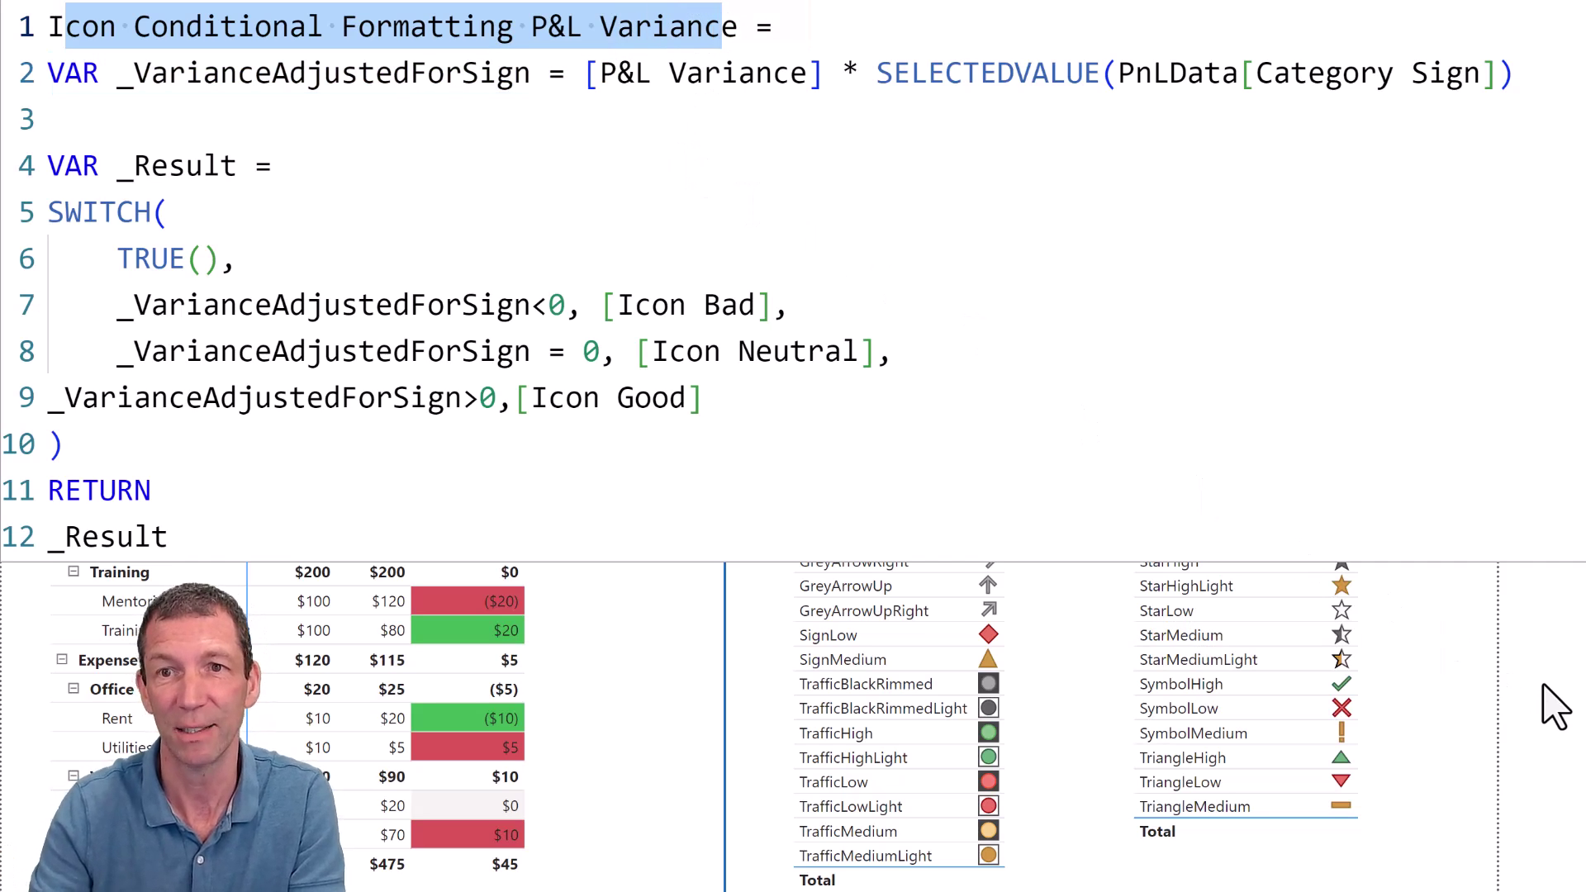
key(Escape)
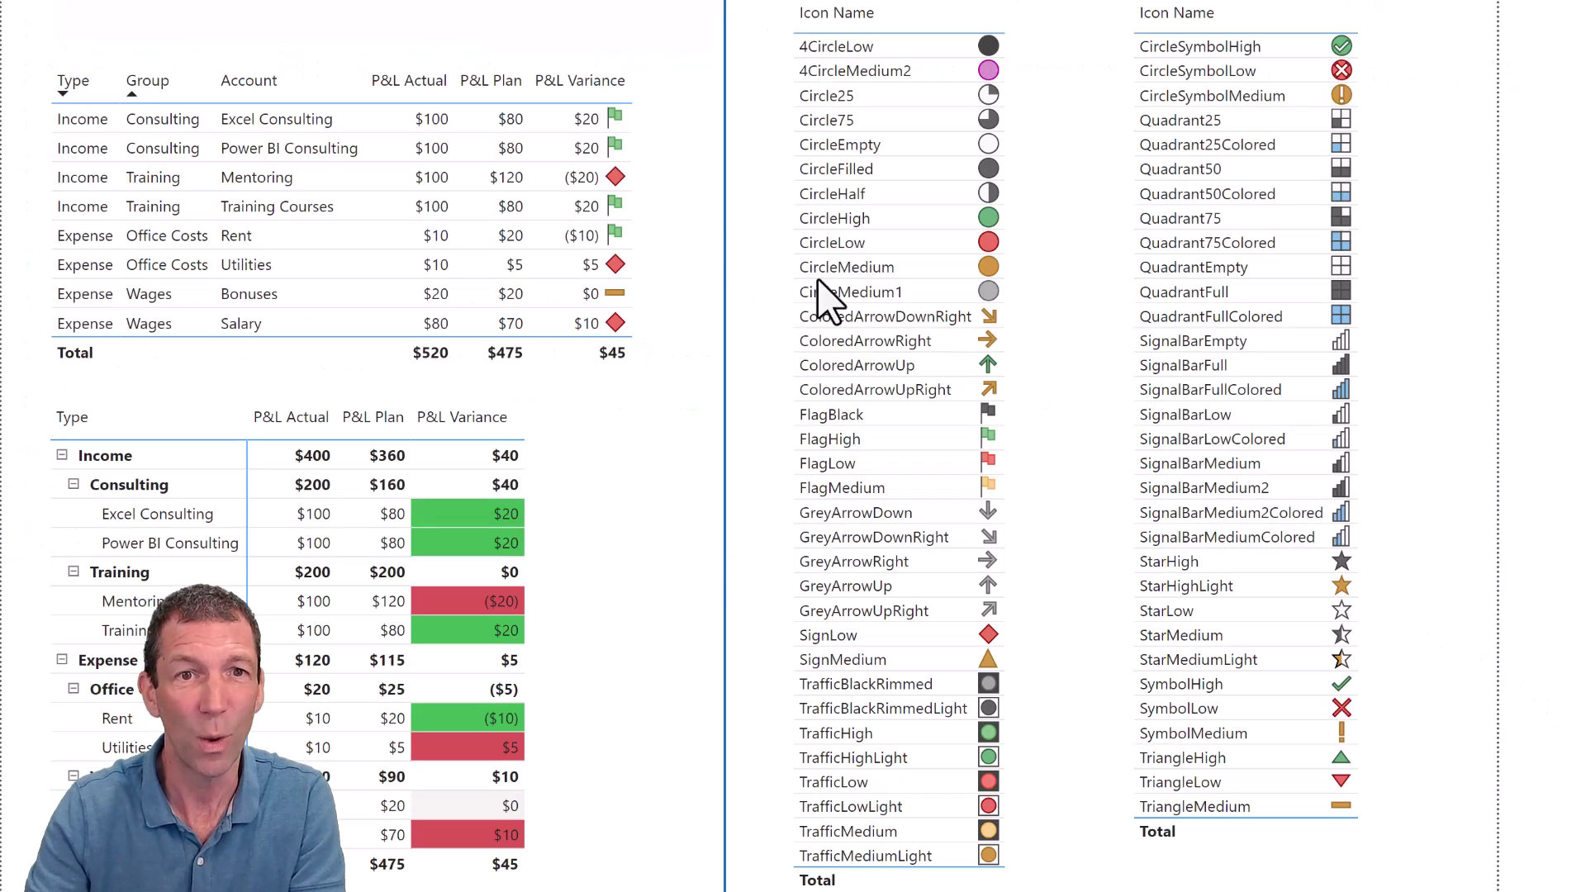
Review the icon conditional formatting of P&L Variance in the upper table, checking its format style and base field, and dismiss it without changes.
click(669, 212)
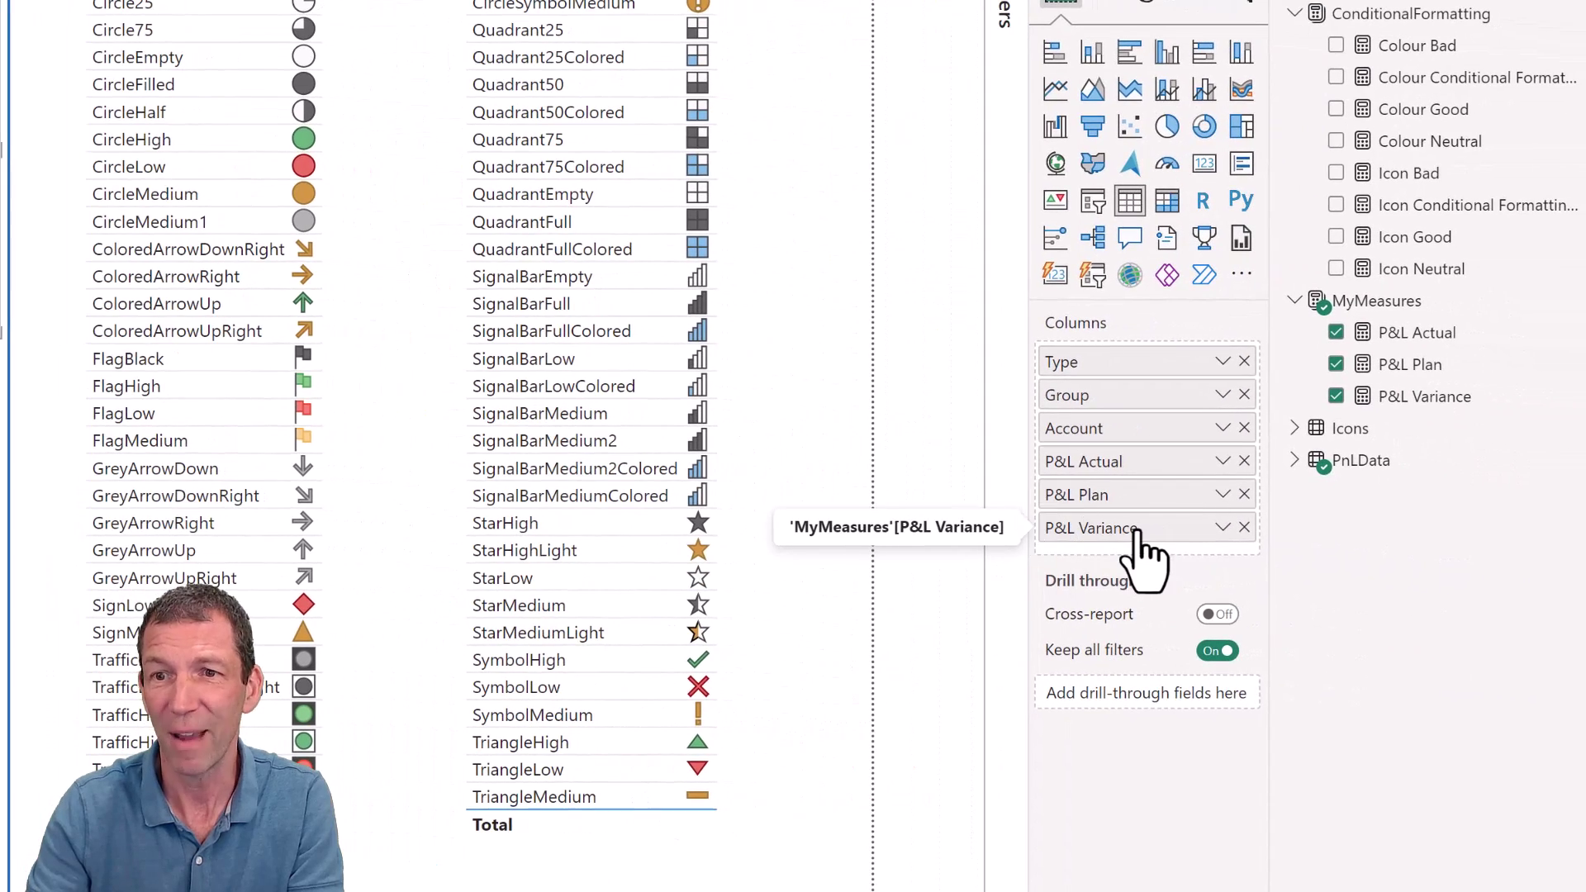
right_click(1138, 533)
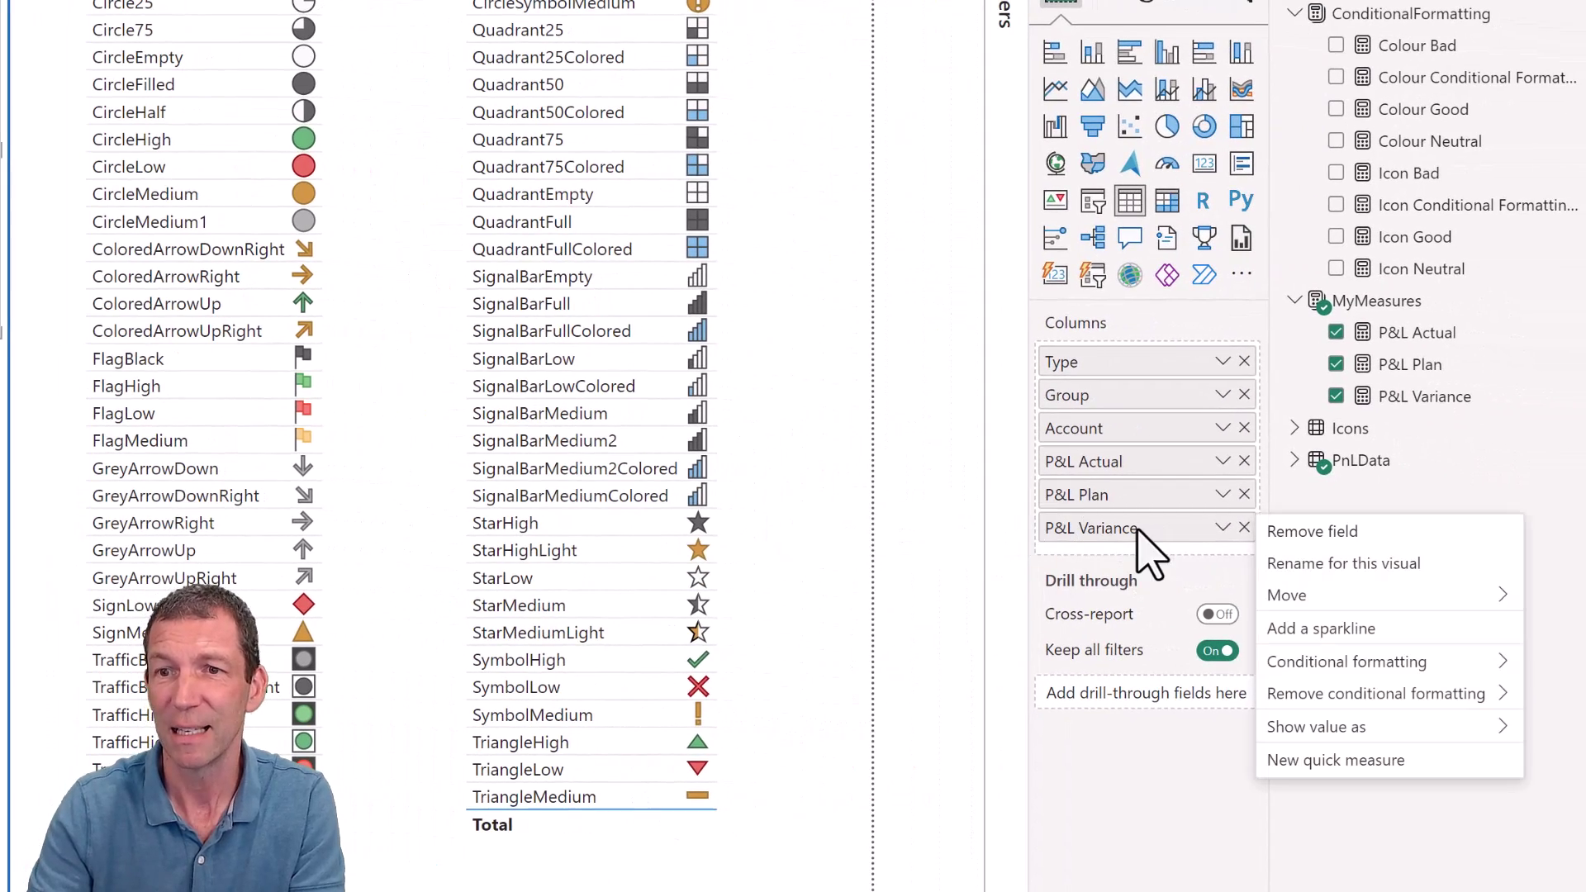
mouse_move(1307, 661)
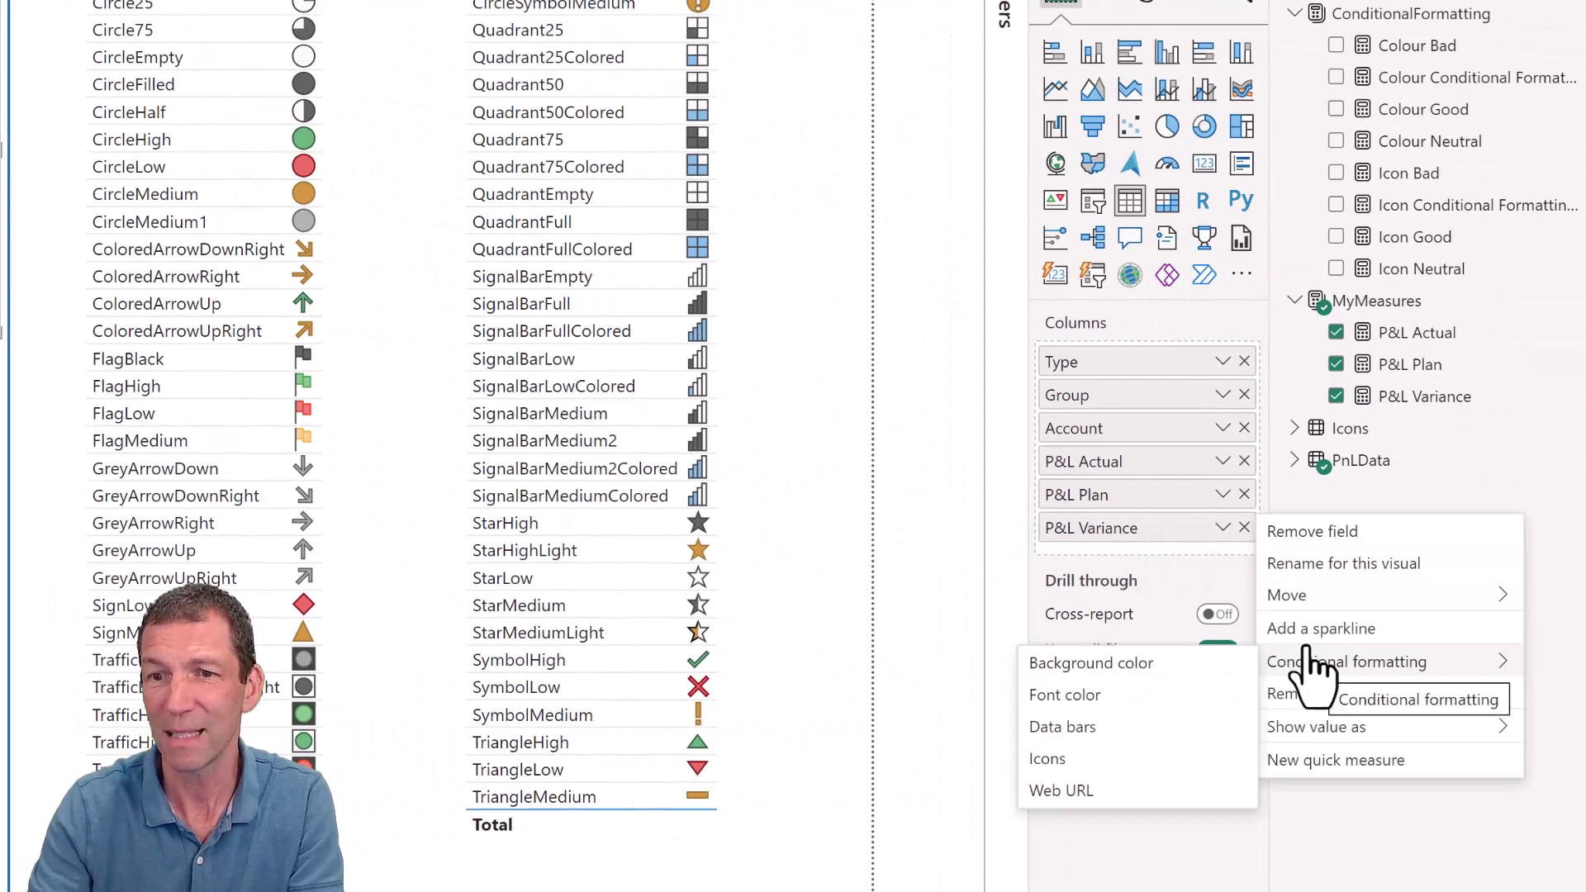
click(1148, 760)
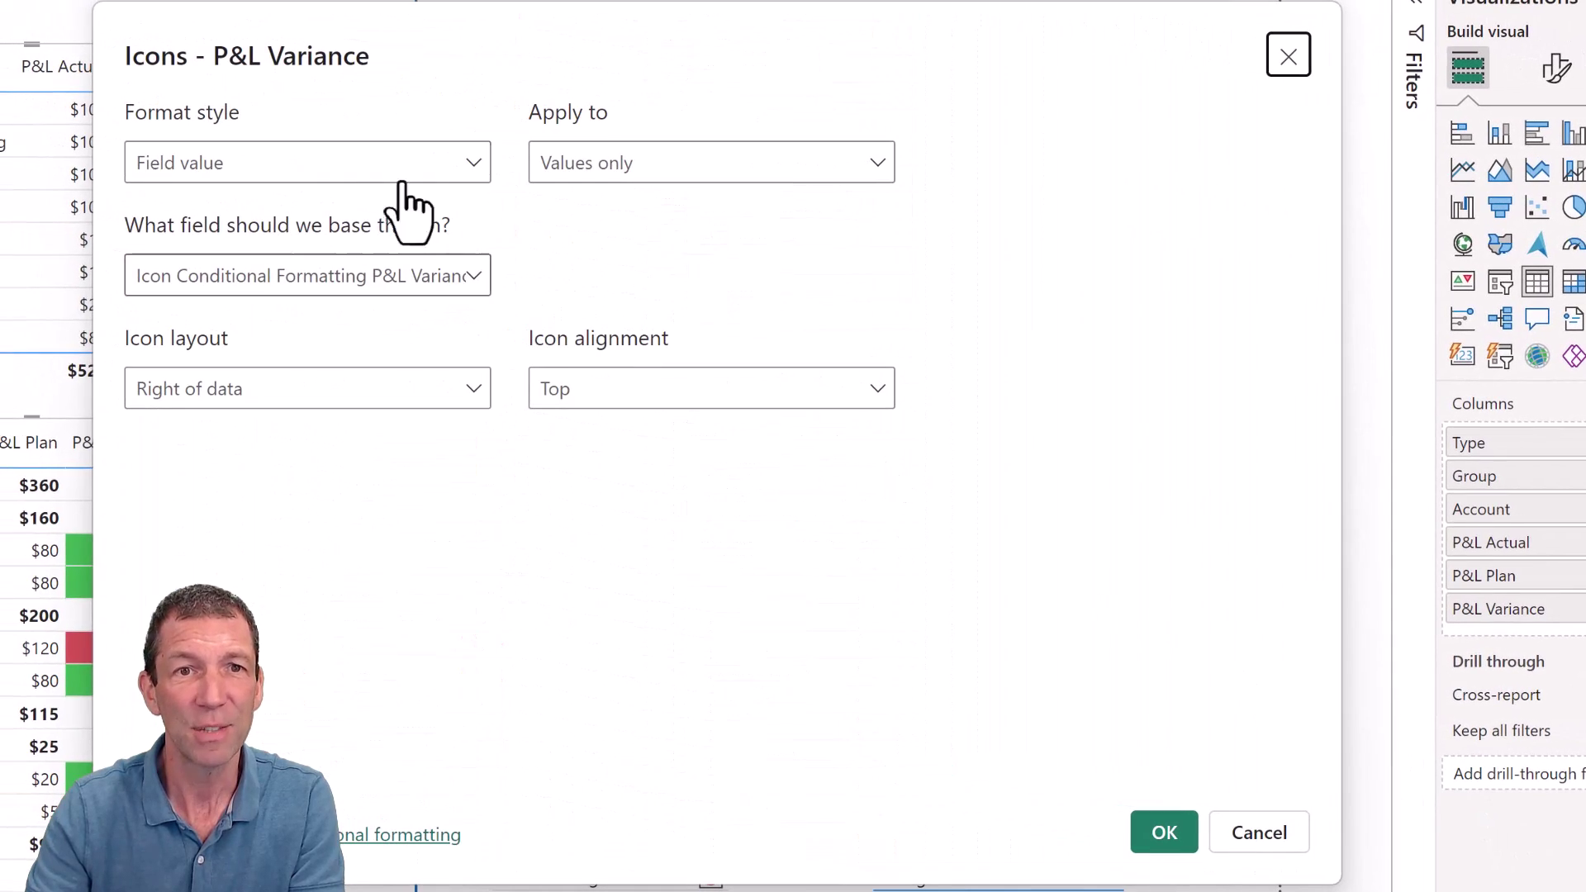
click(338, 161)
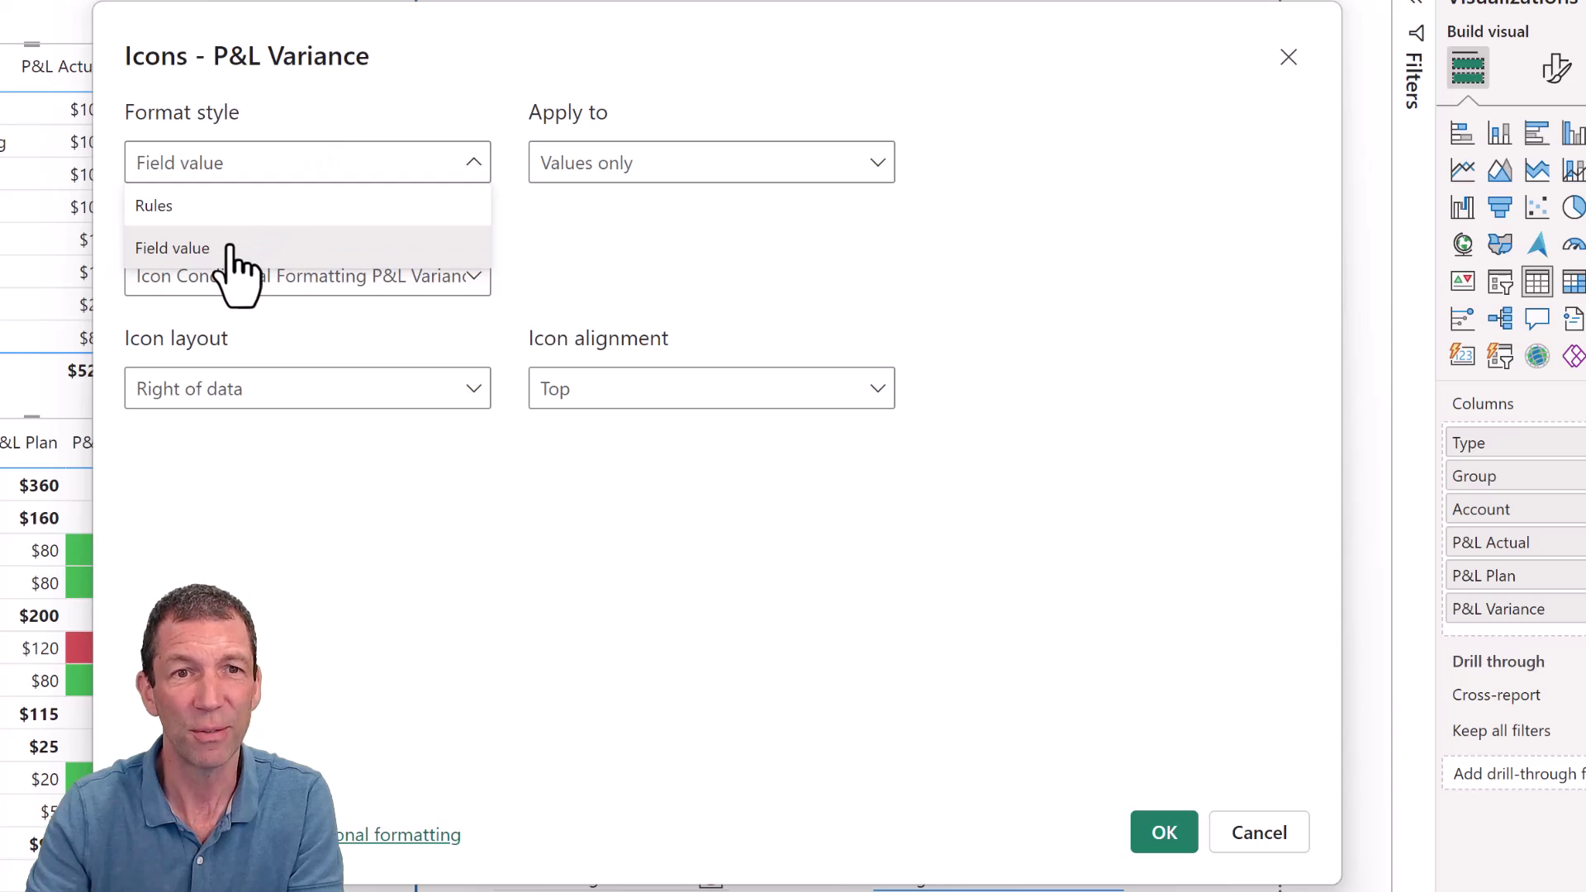
click(231, 248)
click(303, 281)
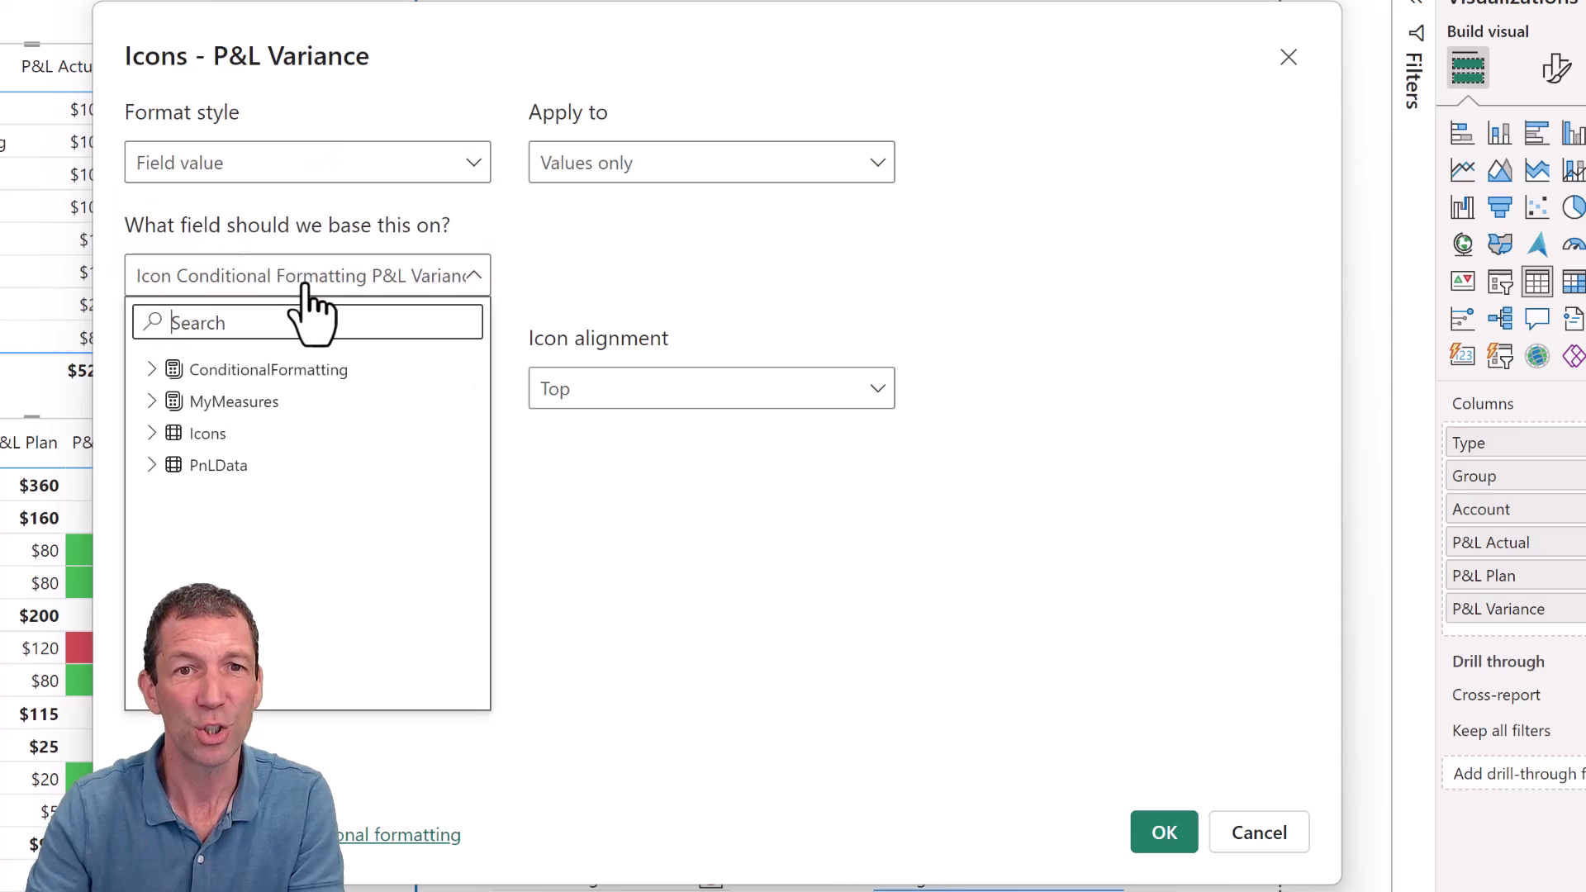
click(151, 370)
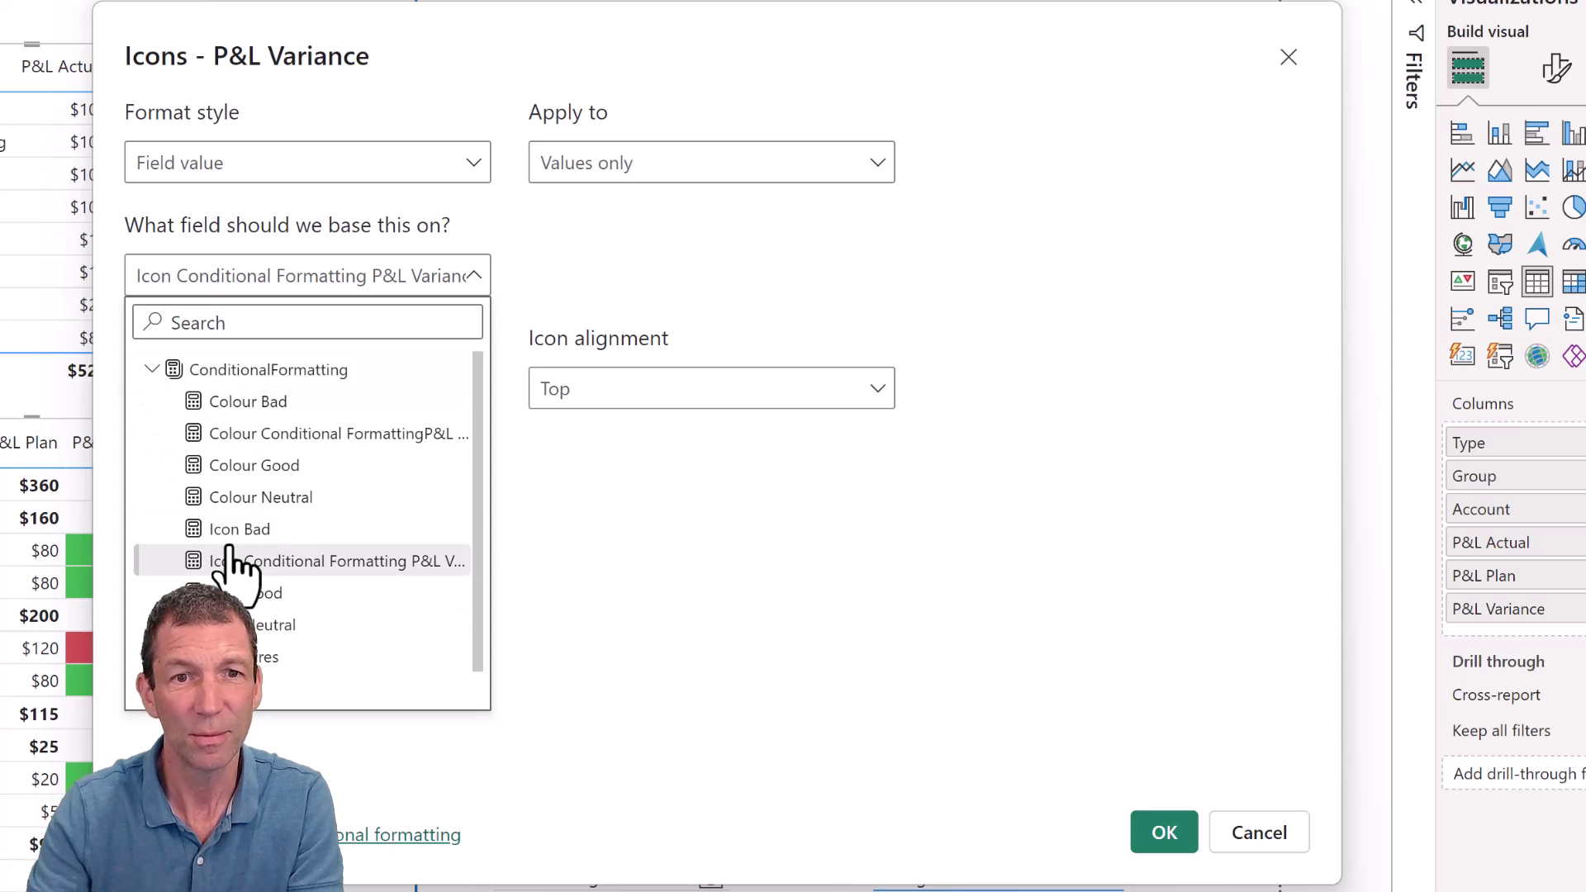
click(840, 552)
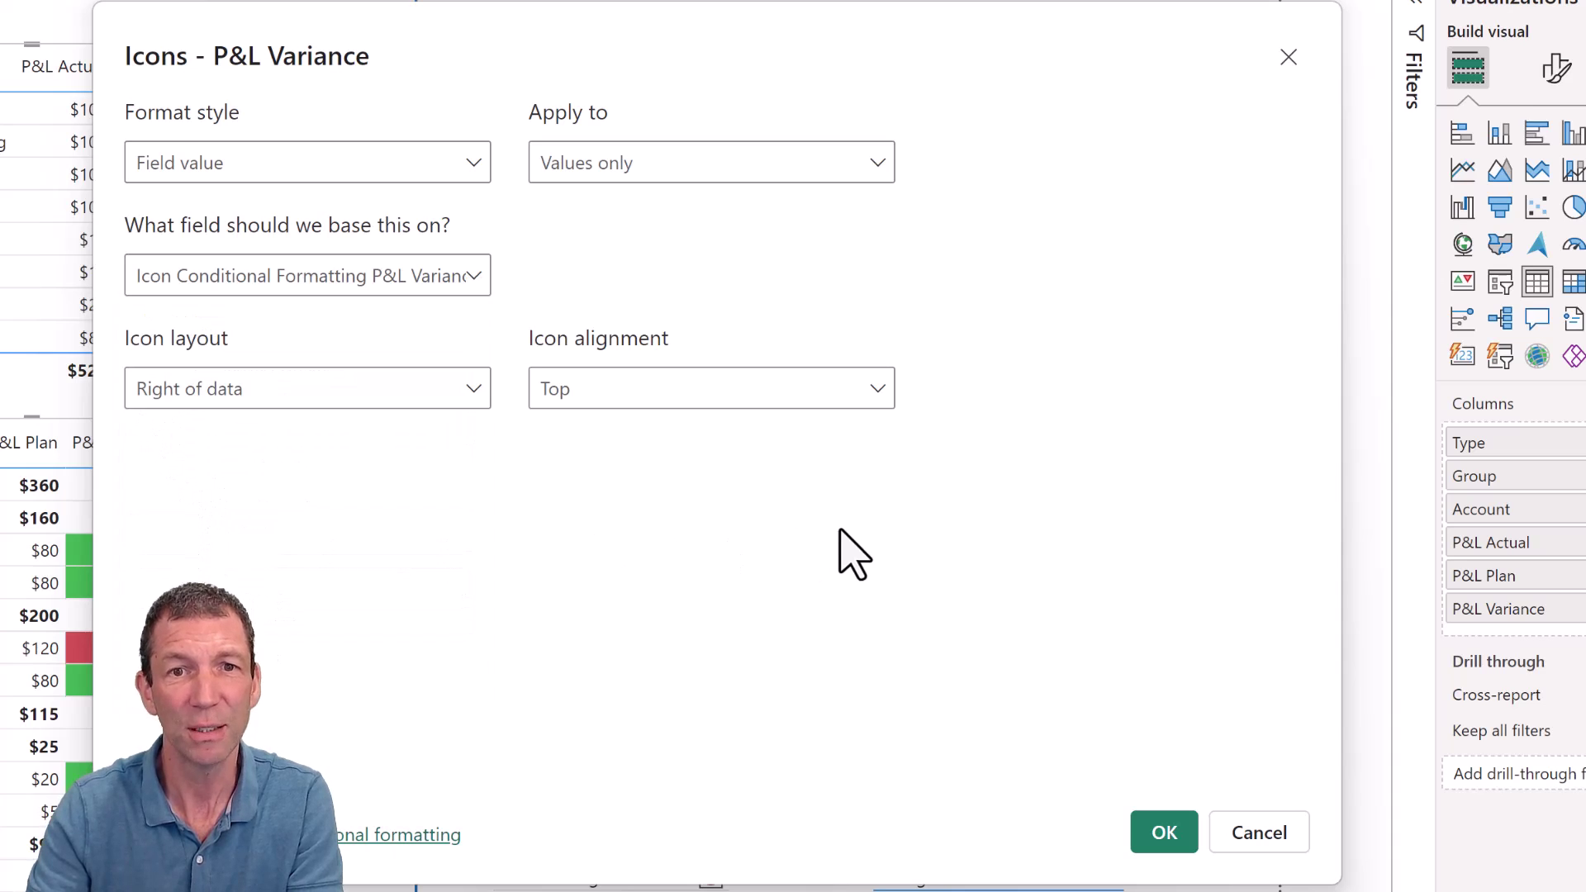
click(1261, 836)
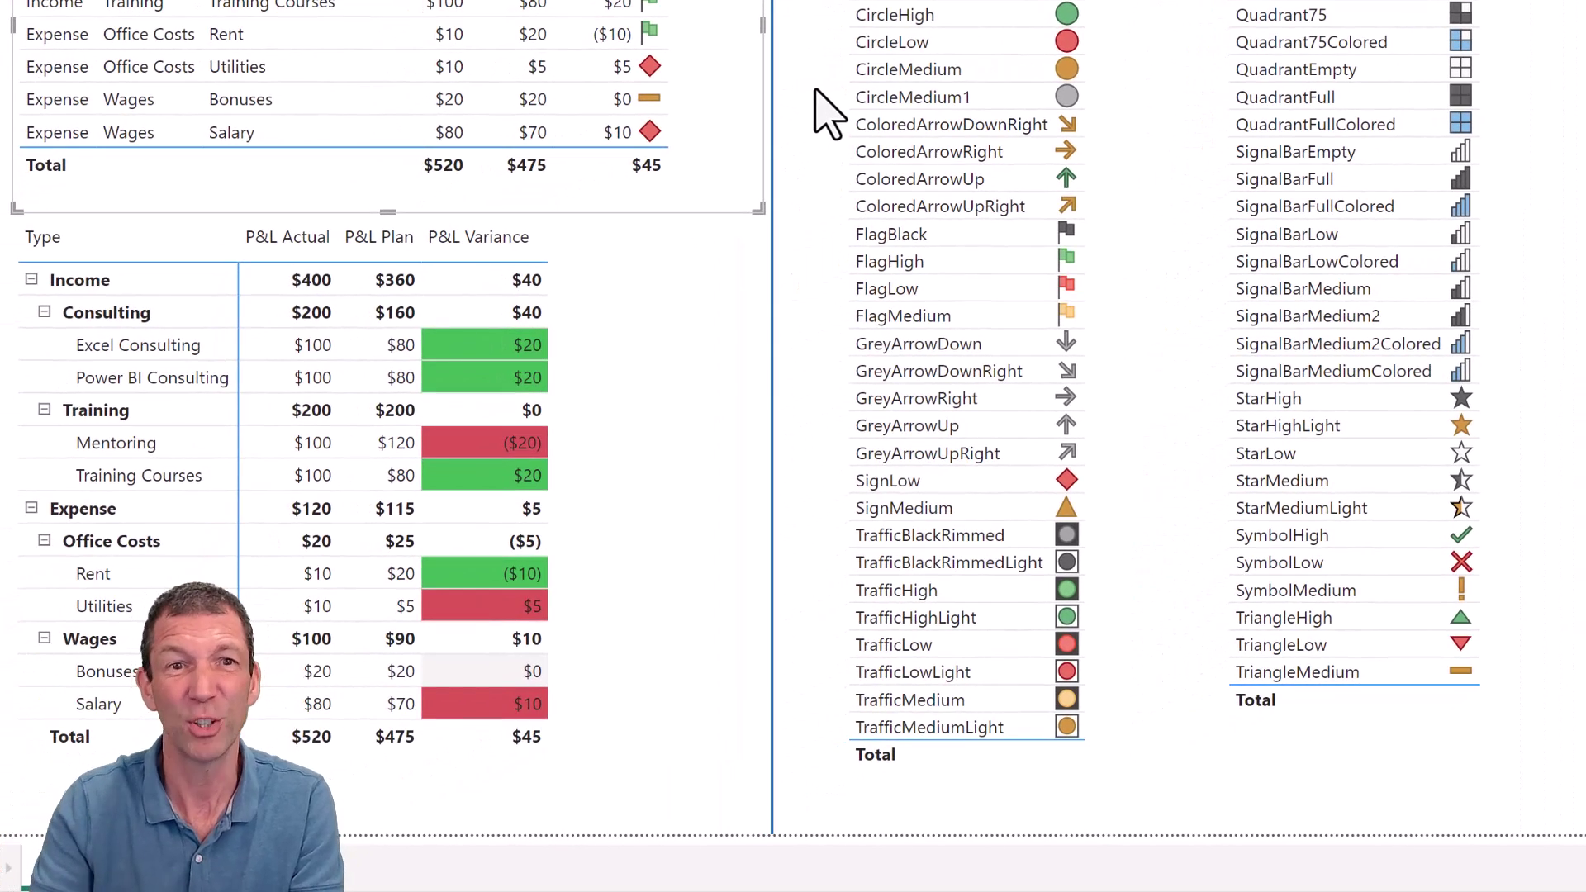
Replace the hex code in the Colour Good measure with a3ffa4, copied from the measure's comment.
click(647, 311)
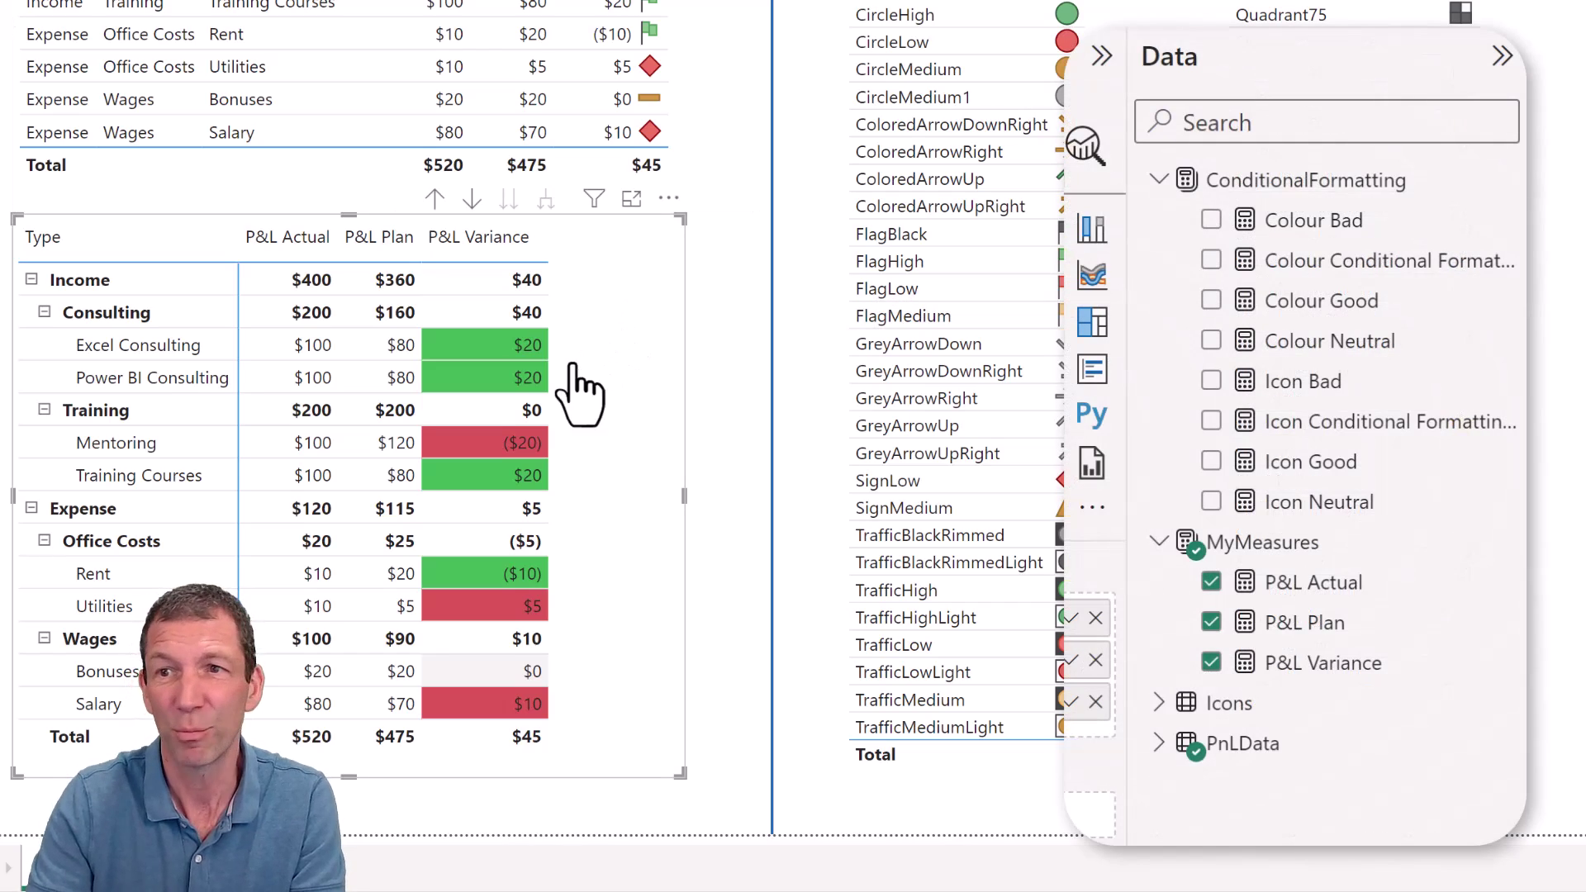
click(1338, 310)
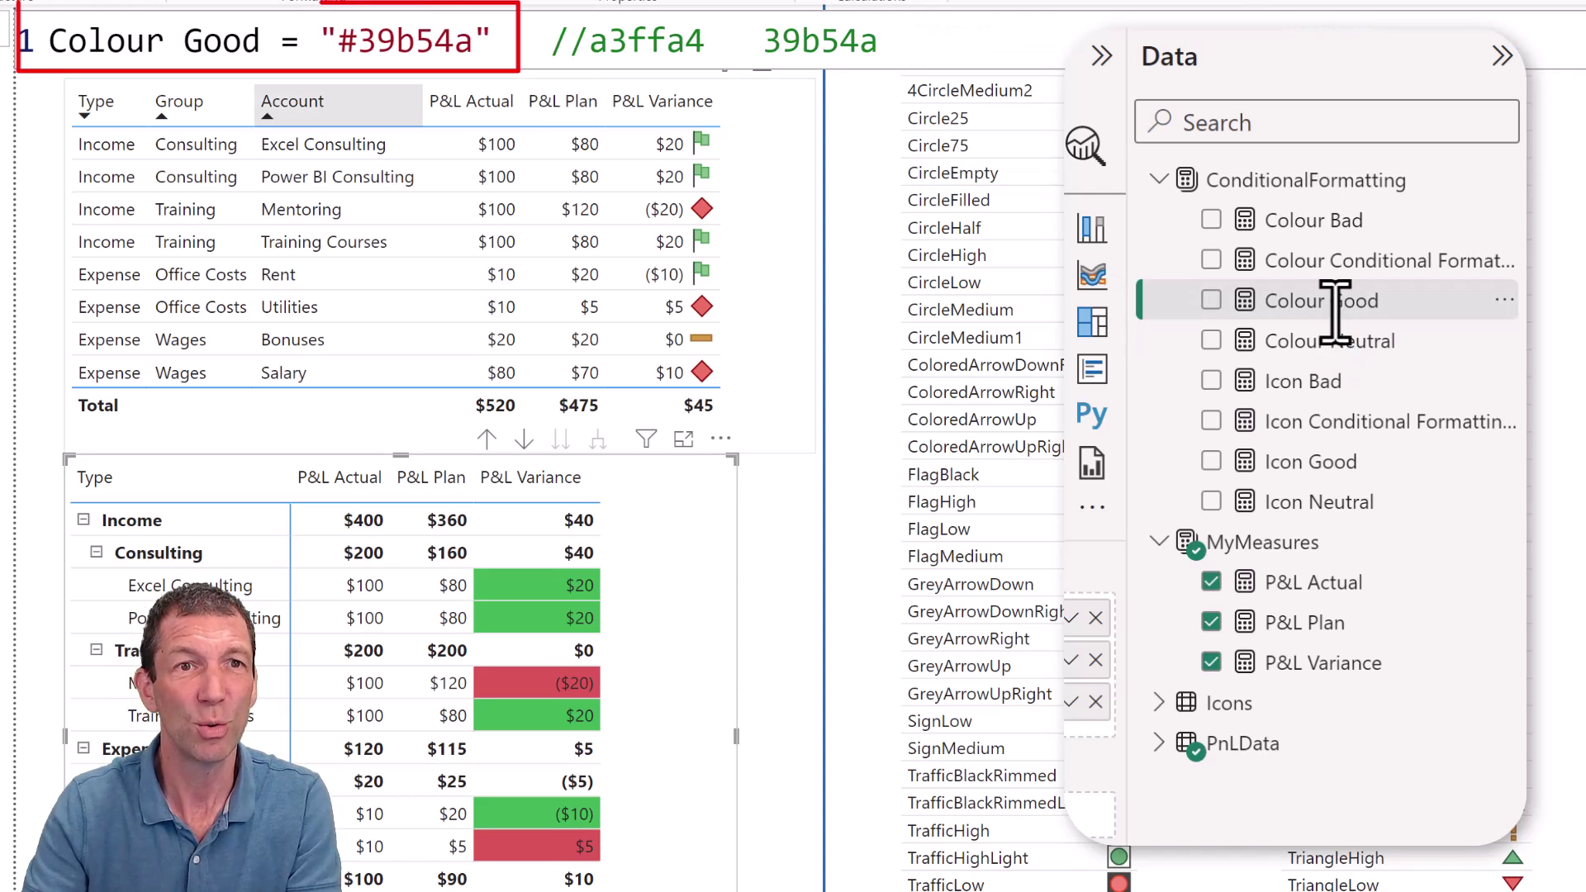
click(644, 42)
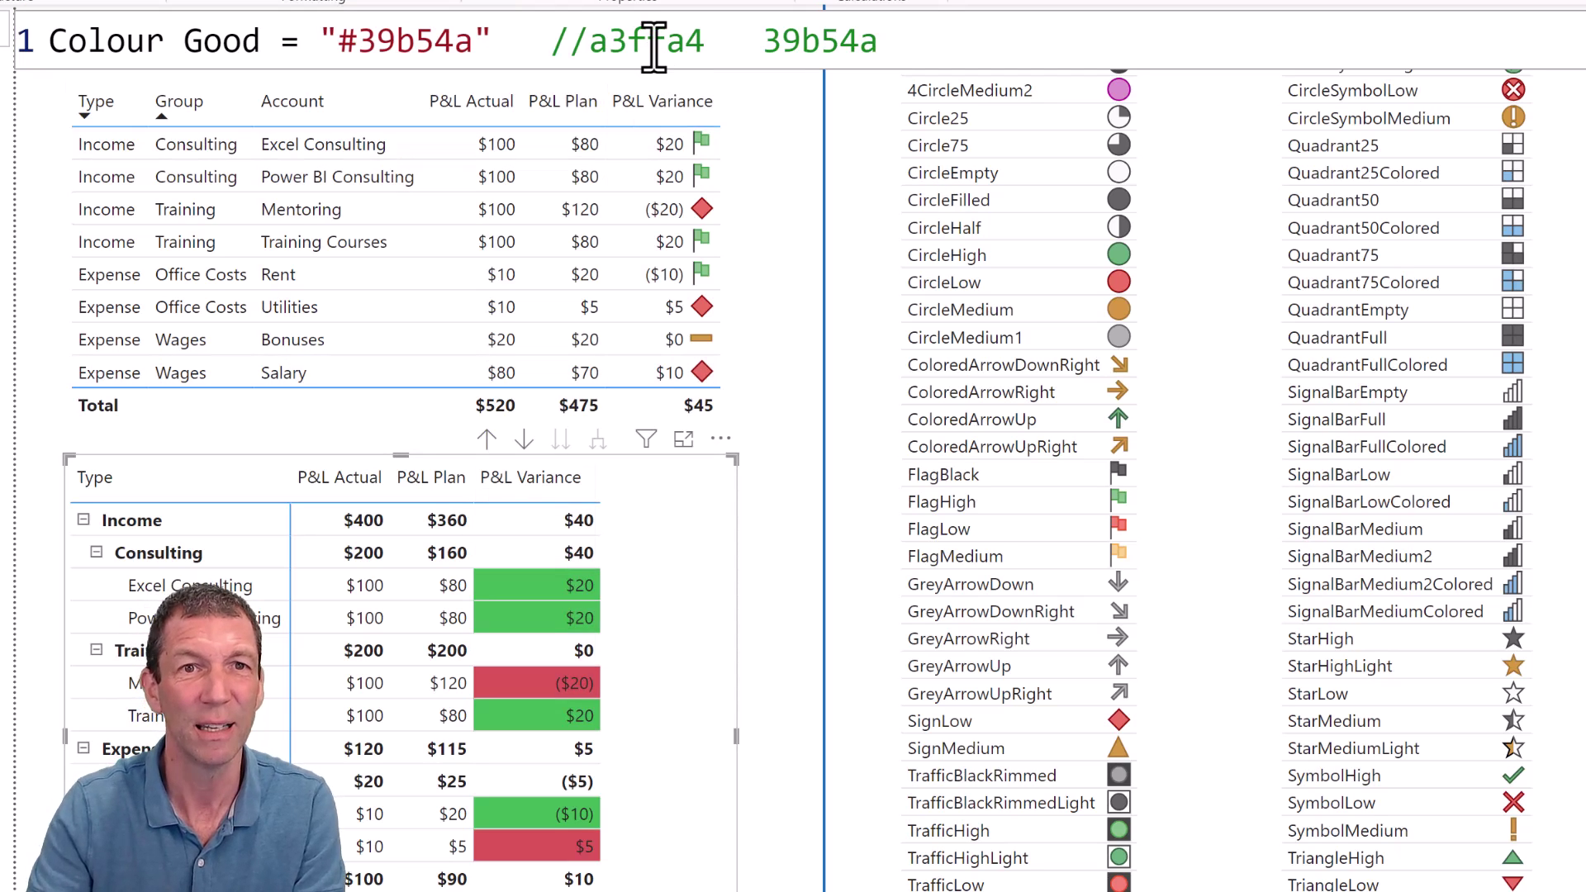
double_click(649, 41)
key(ctrl+c)
double_click(417, 41)
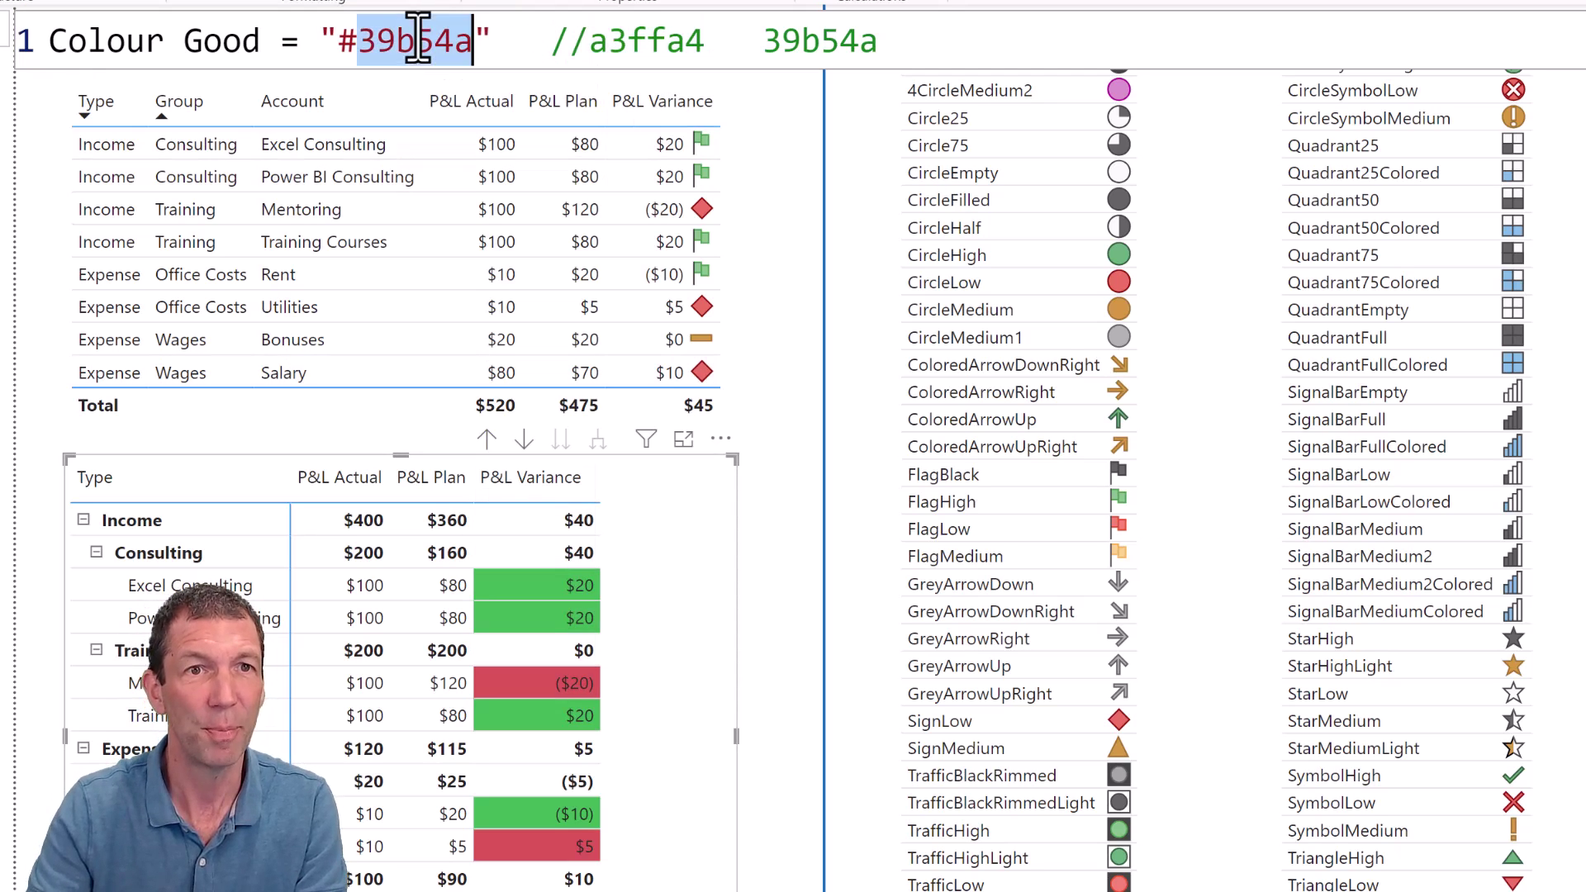
key(ctrl+v)
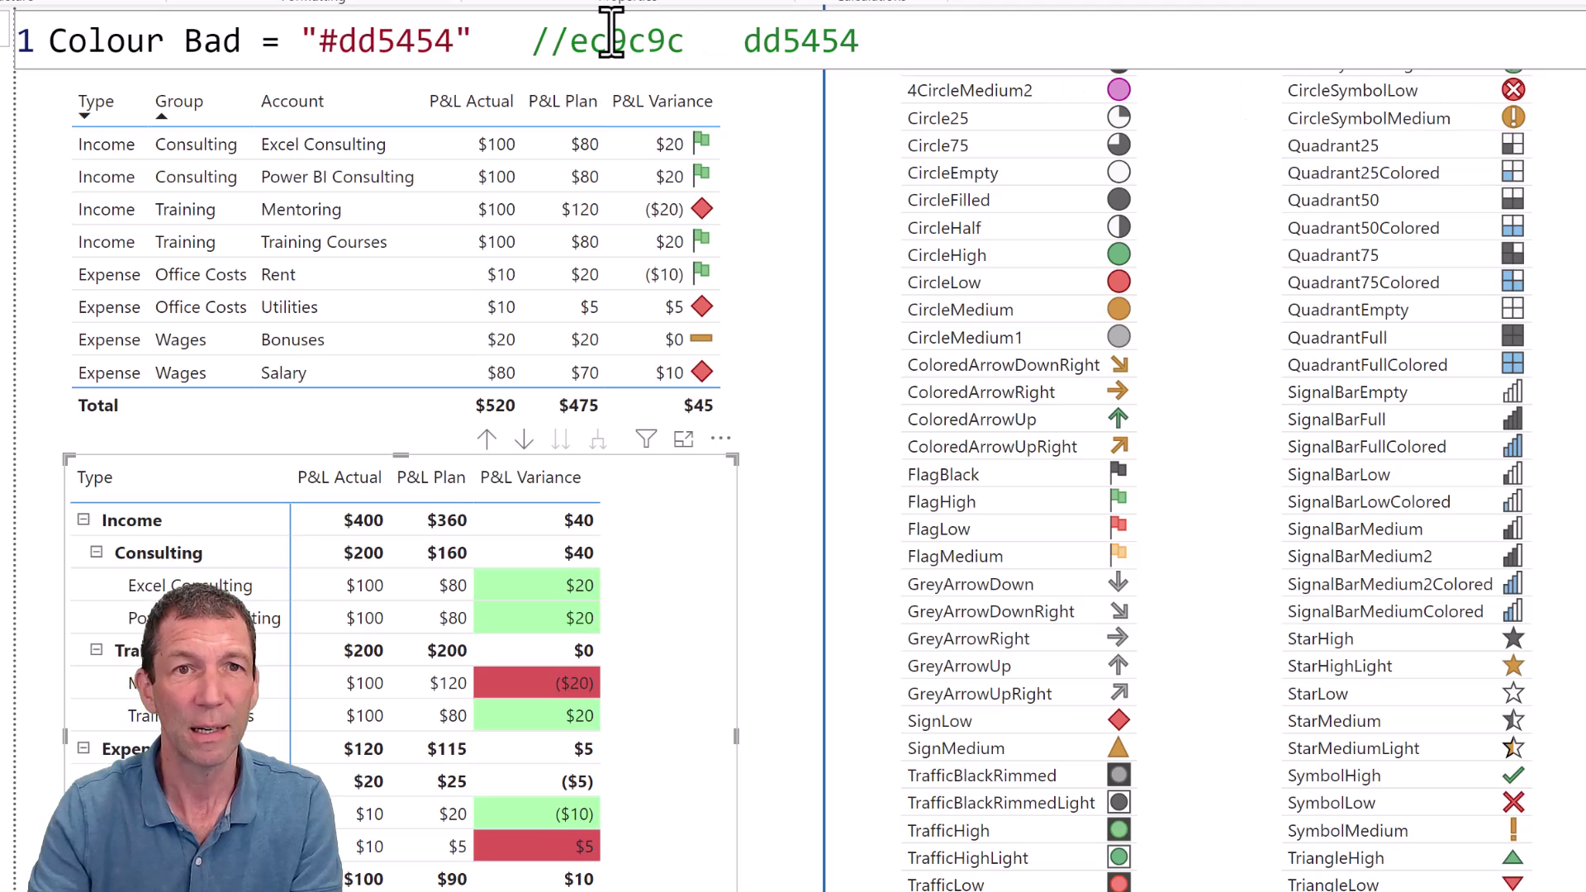
Replace the hex code in the Colour Bad measure with ec9c9c, copied from its comment, and commit the formula.
double_click(609, 37)
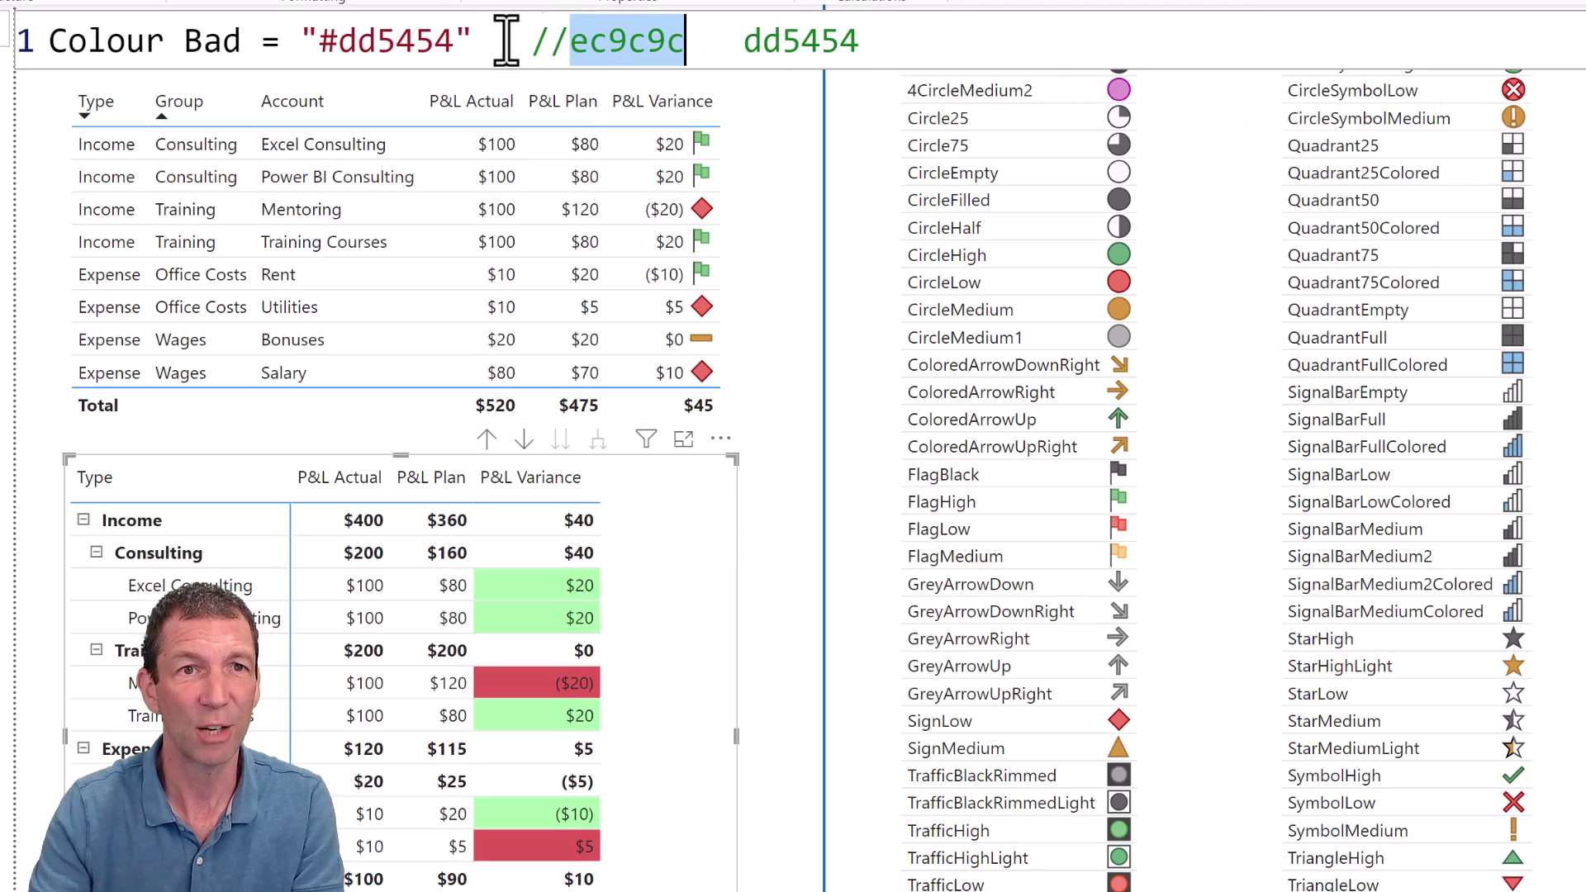
click(377, 41)
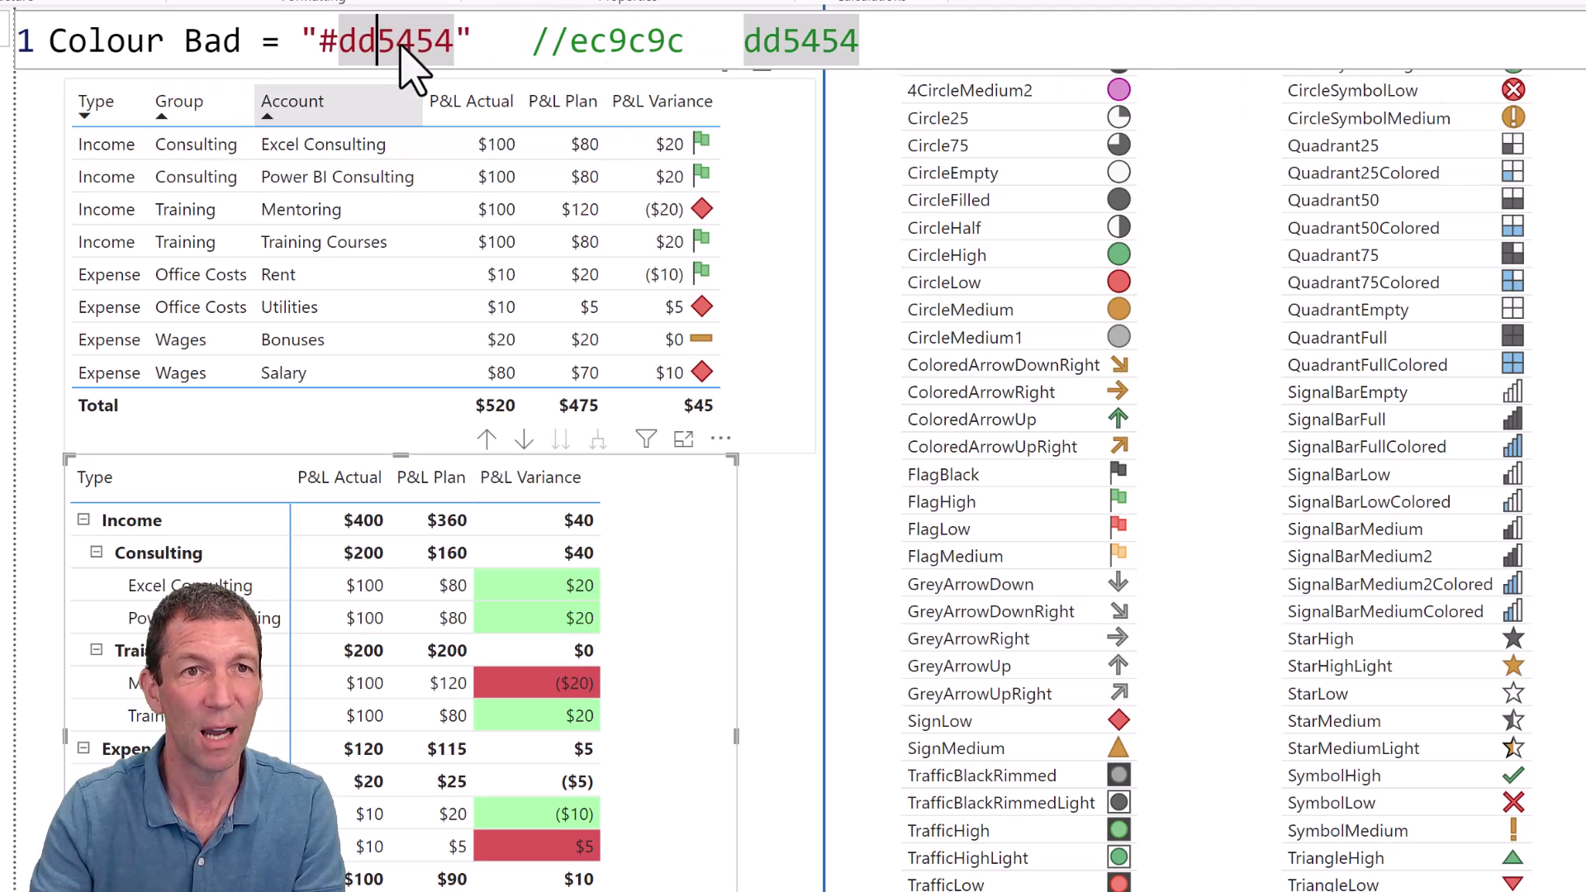
double_click(402, 45)
key(ctrl+v)
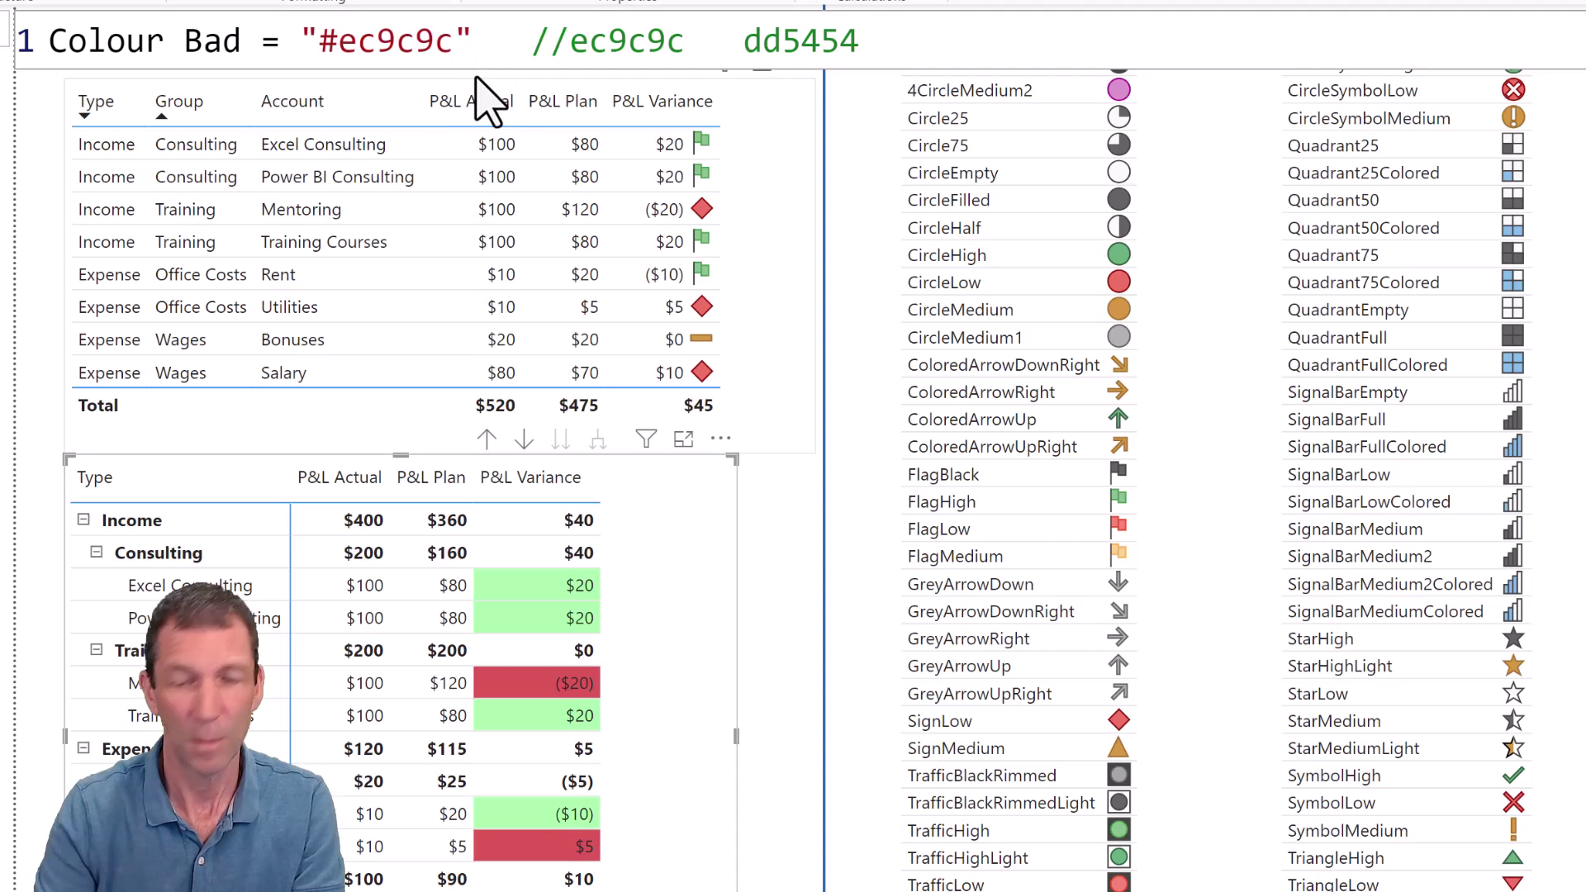
key(Return)
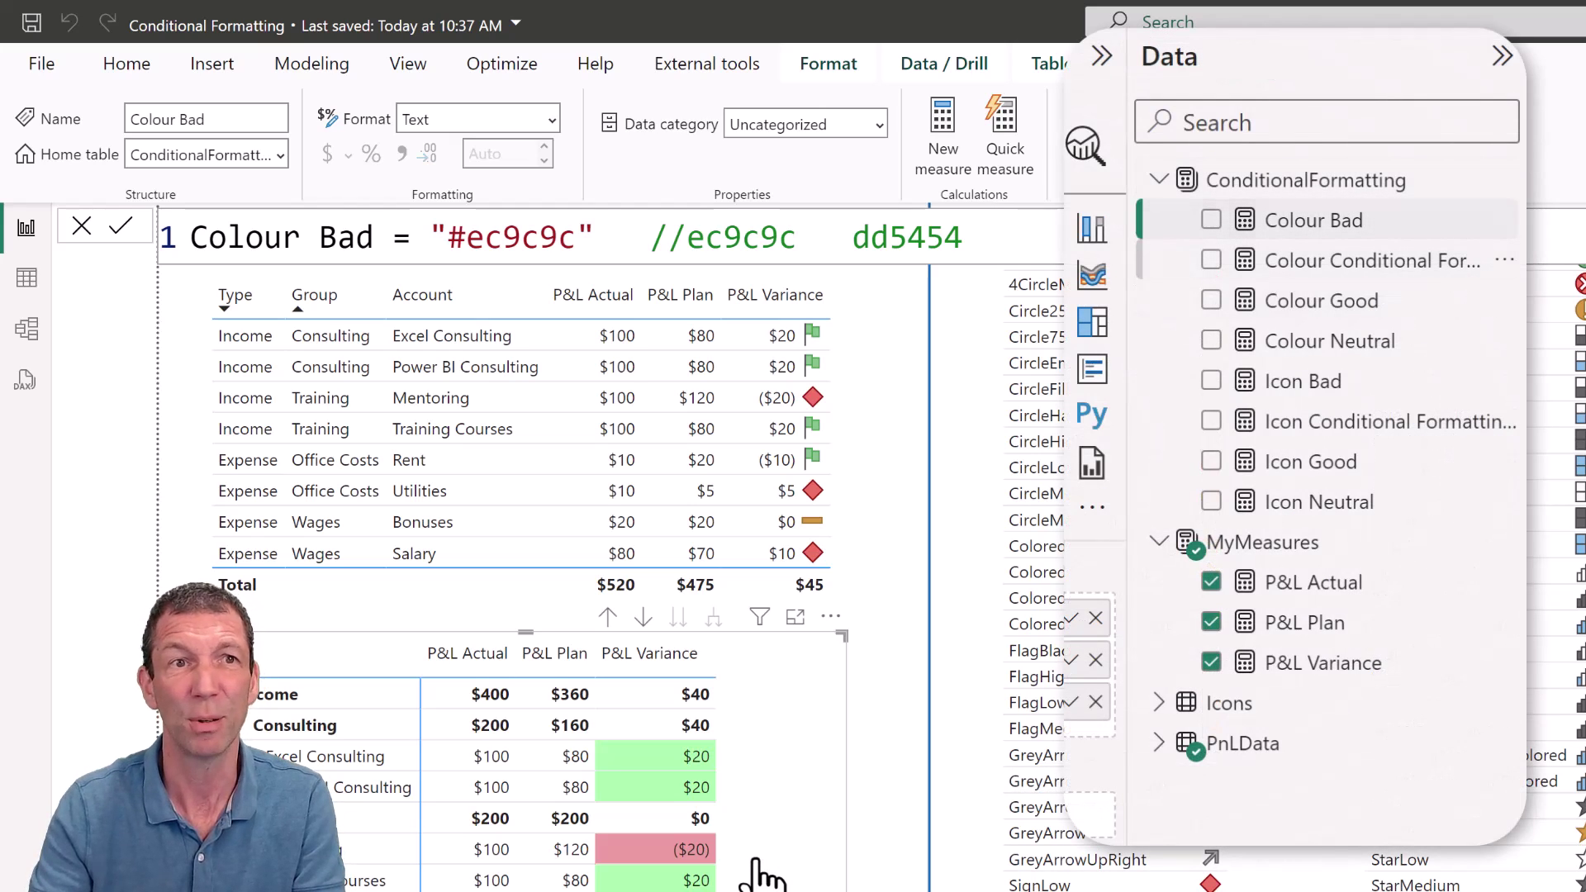
Inspect how the Icon Conditional Formatting P&L Variance measure multiplies P&L Variance by the selected Category Sign.
click(130, 65)
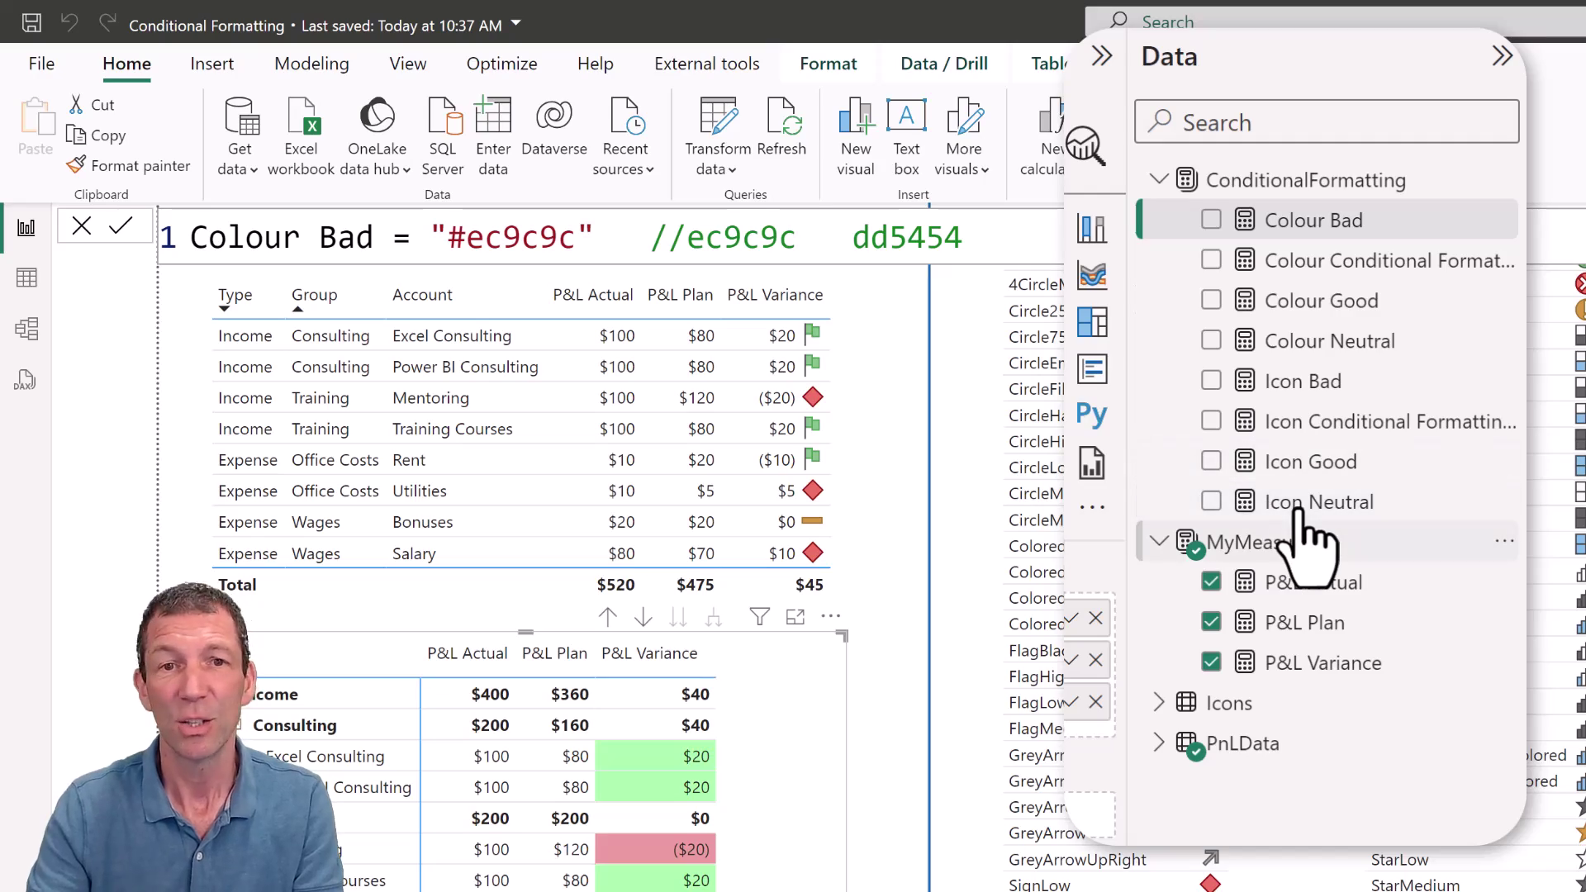
click(1349, 424)
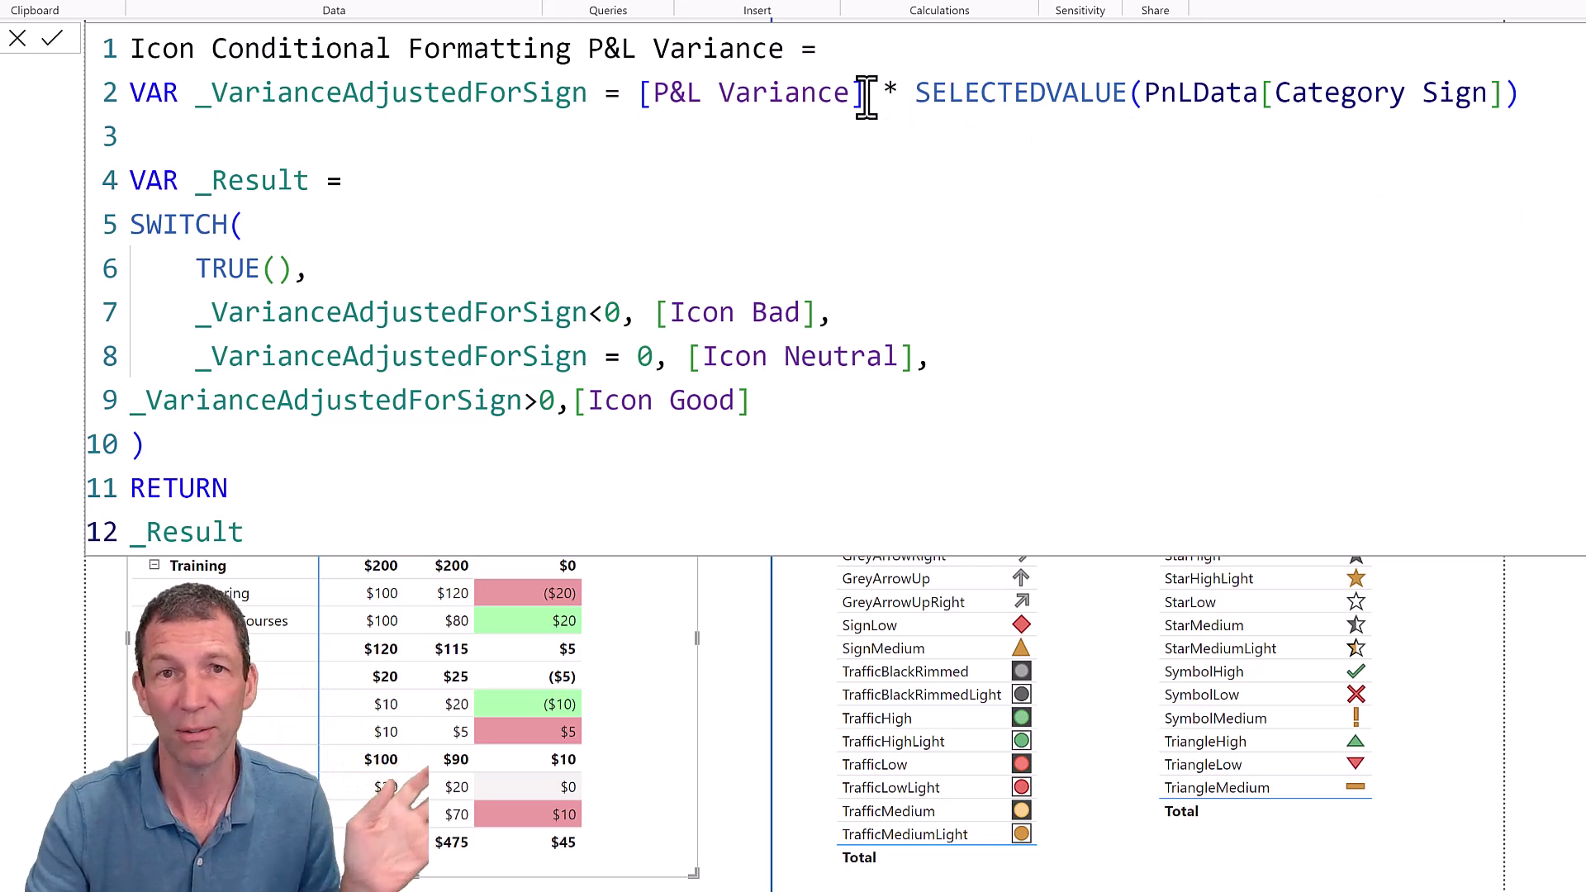
drag(913, 90, 1520, 97)
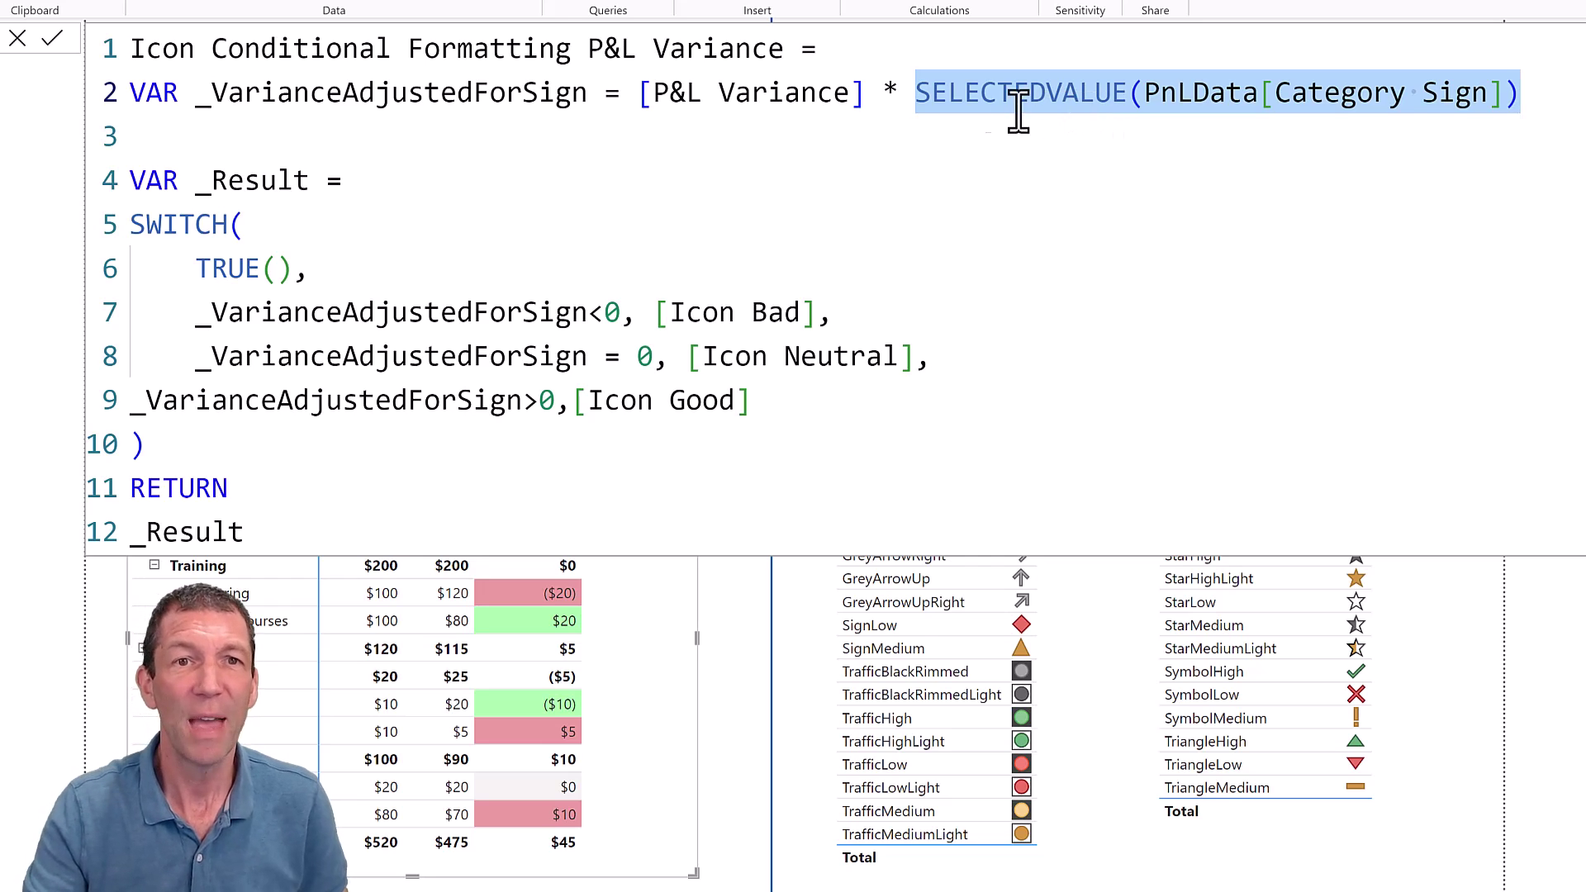
double_click(573, 89)
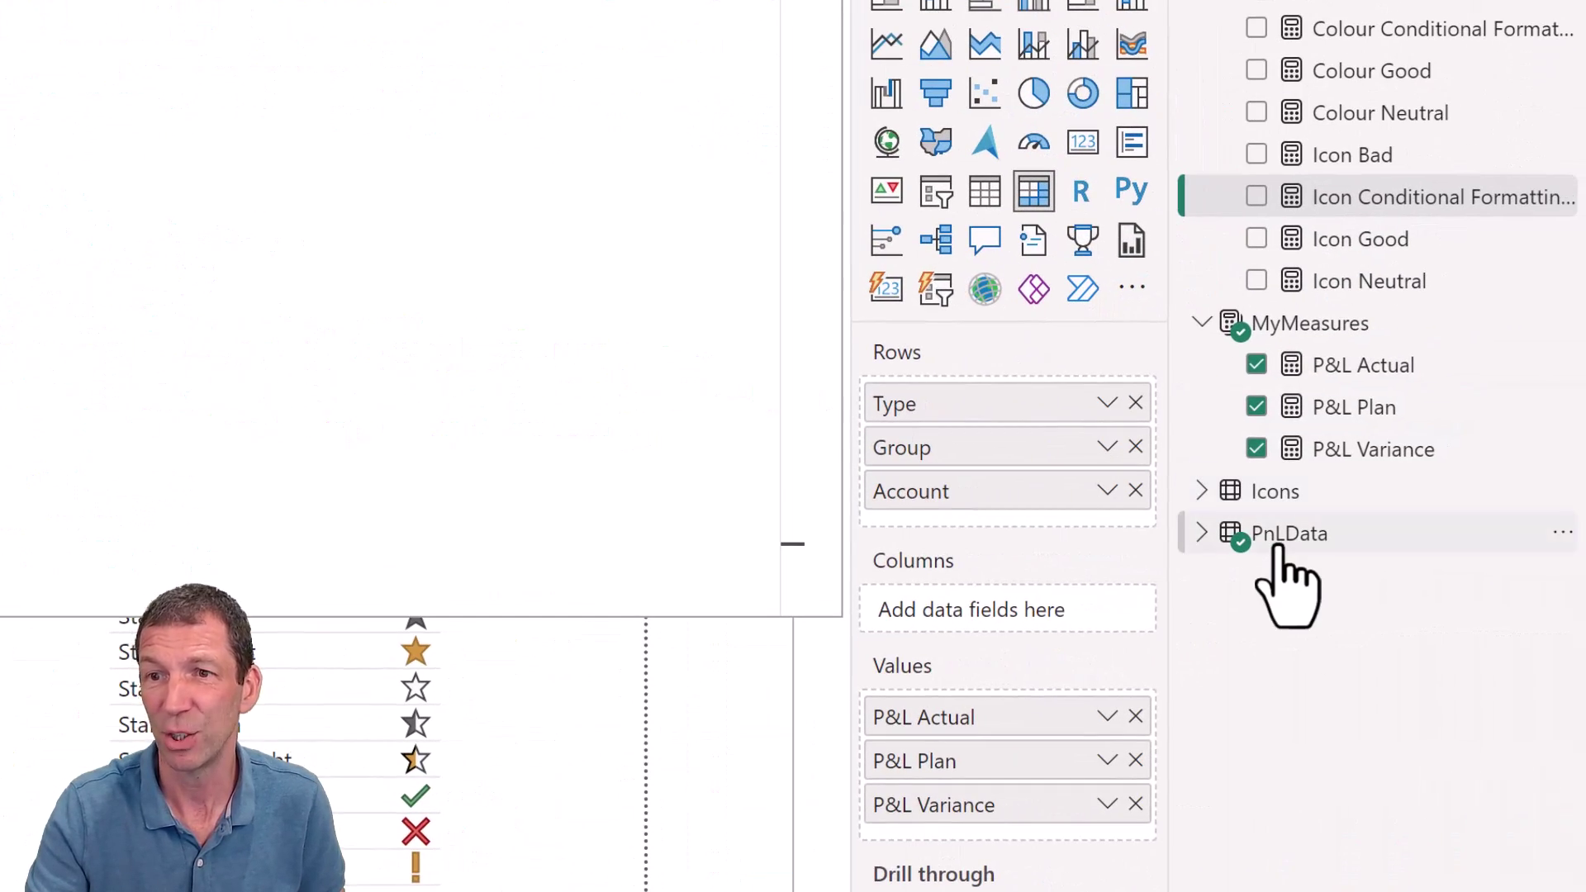
Open the PnLData query in the Power Query Editor.
right_click(1278, 546)
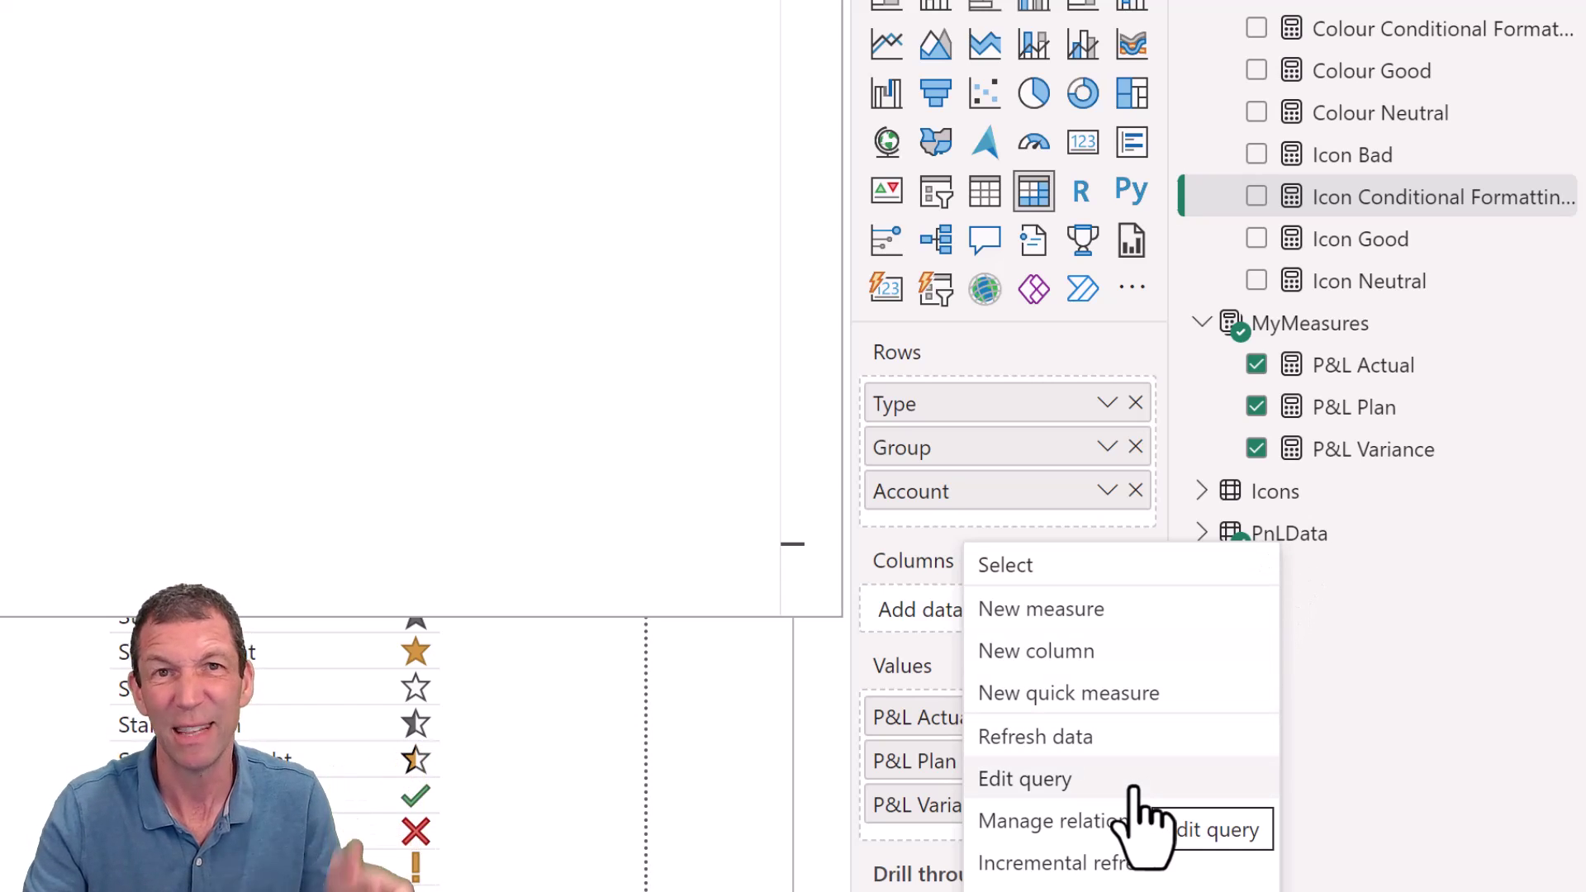
click(1134, 789)
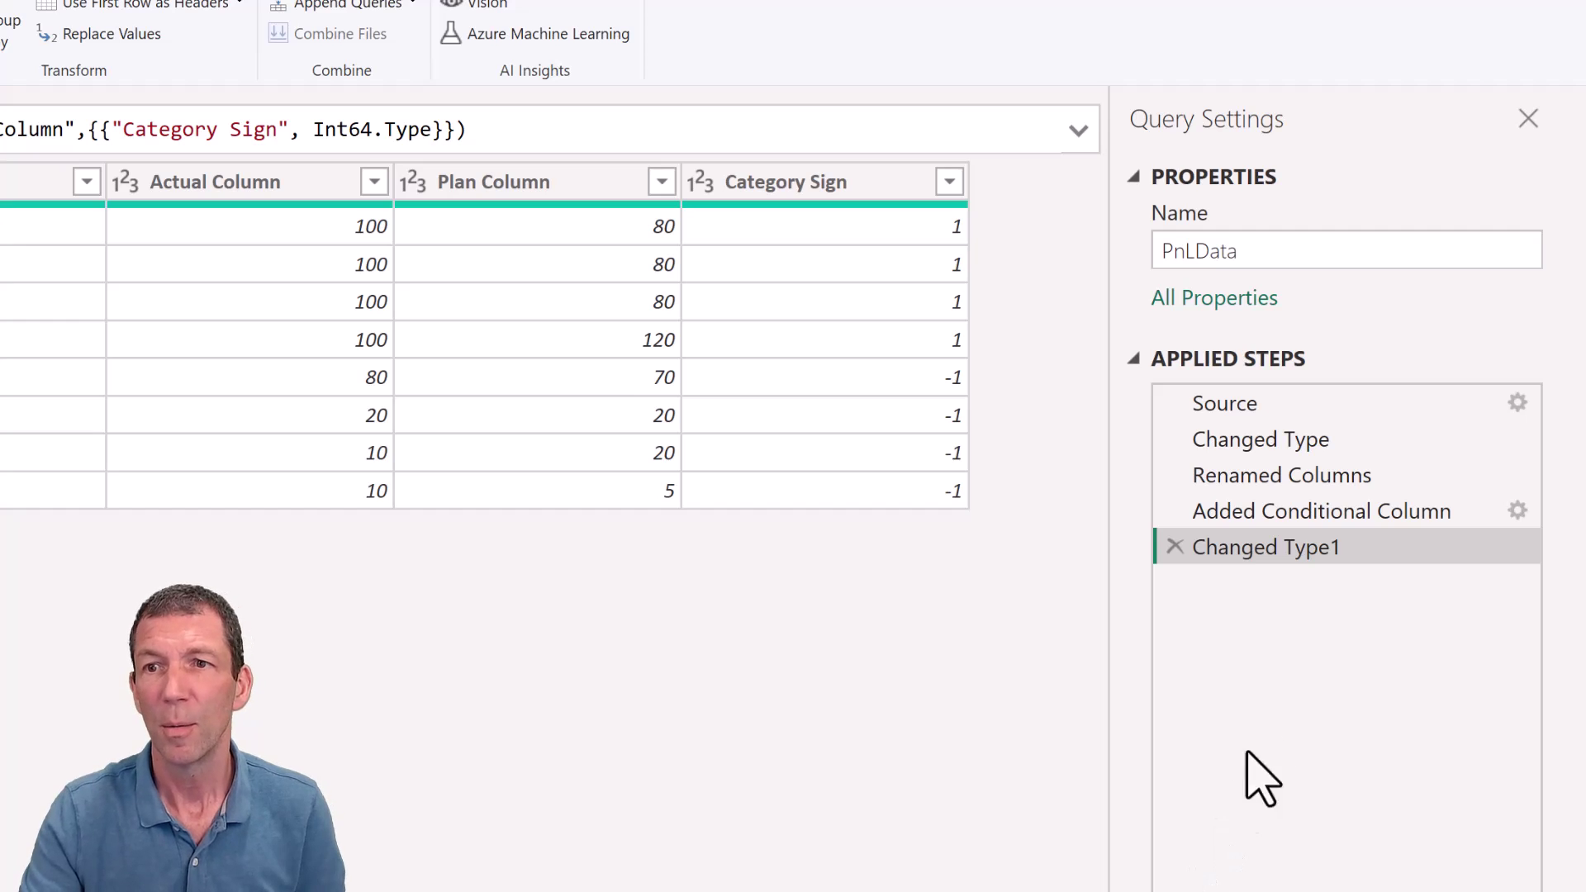
Review the conditional column rule behind Category Sign in the PnLData query's Added Conditional Column step, and leave it unedited.
click(1360, 517)
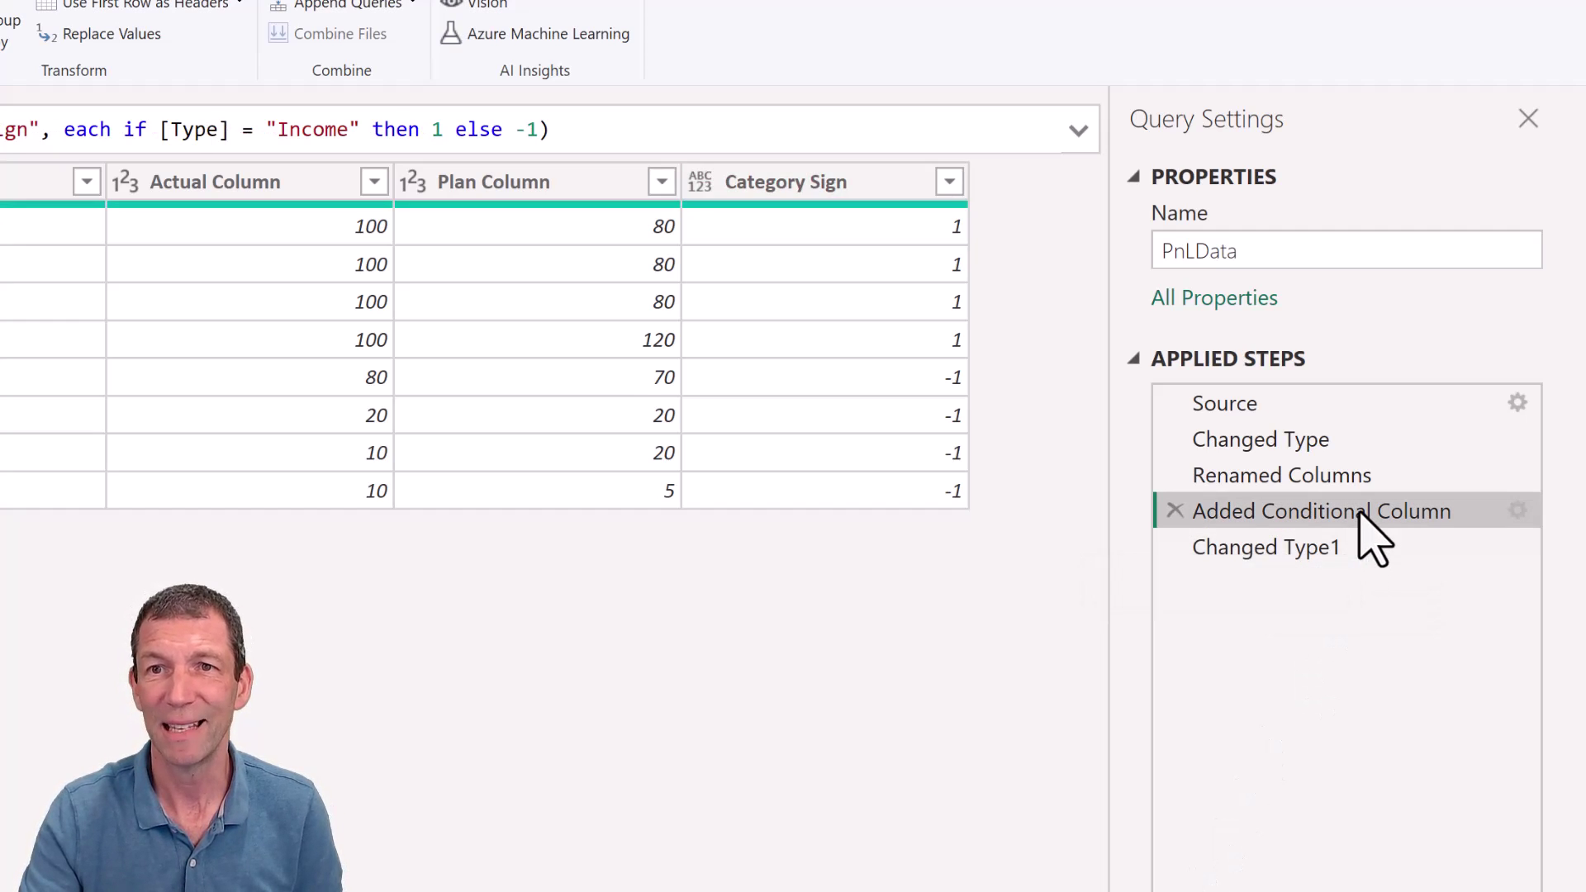
click(1516, 512)
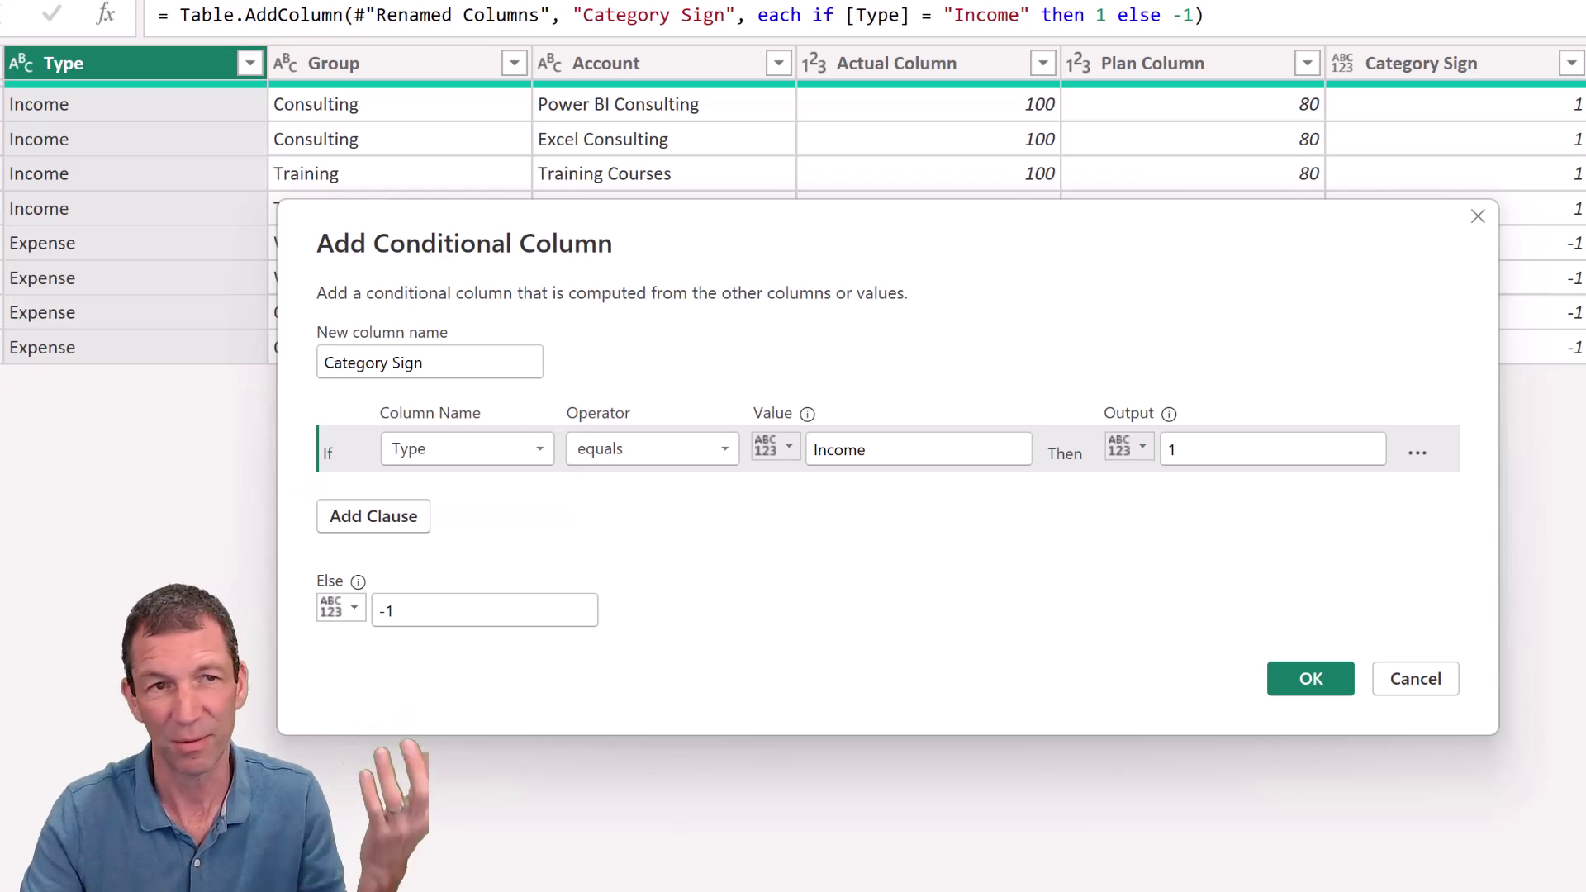
click(1415, 679)
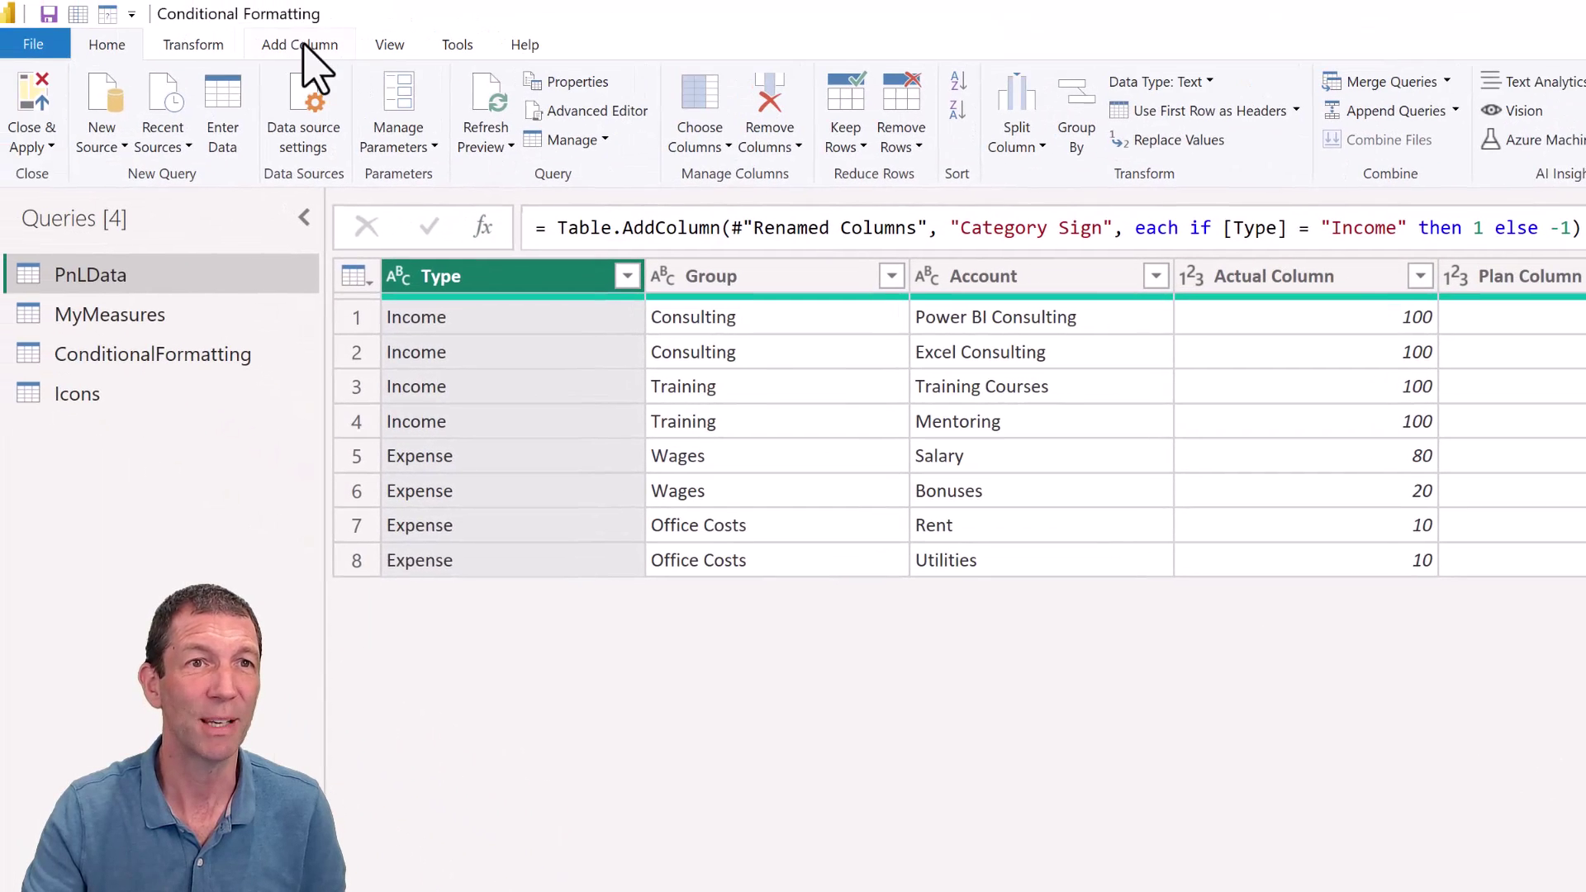
click(312, 49)
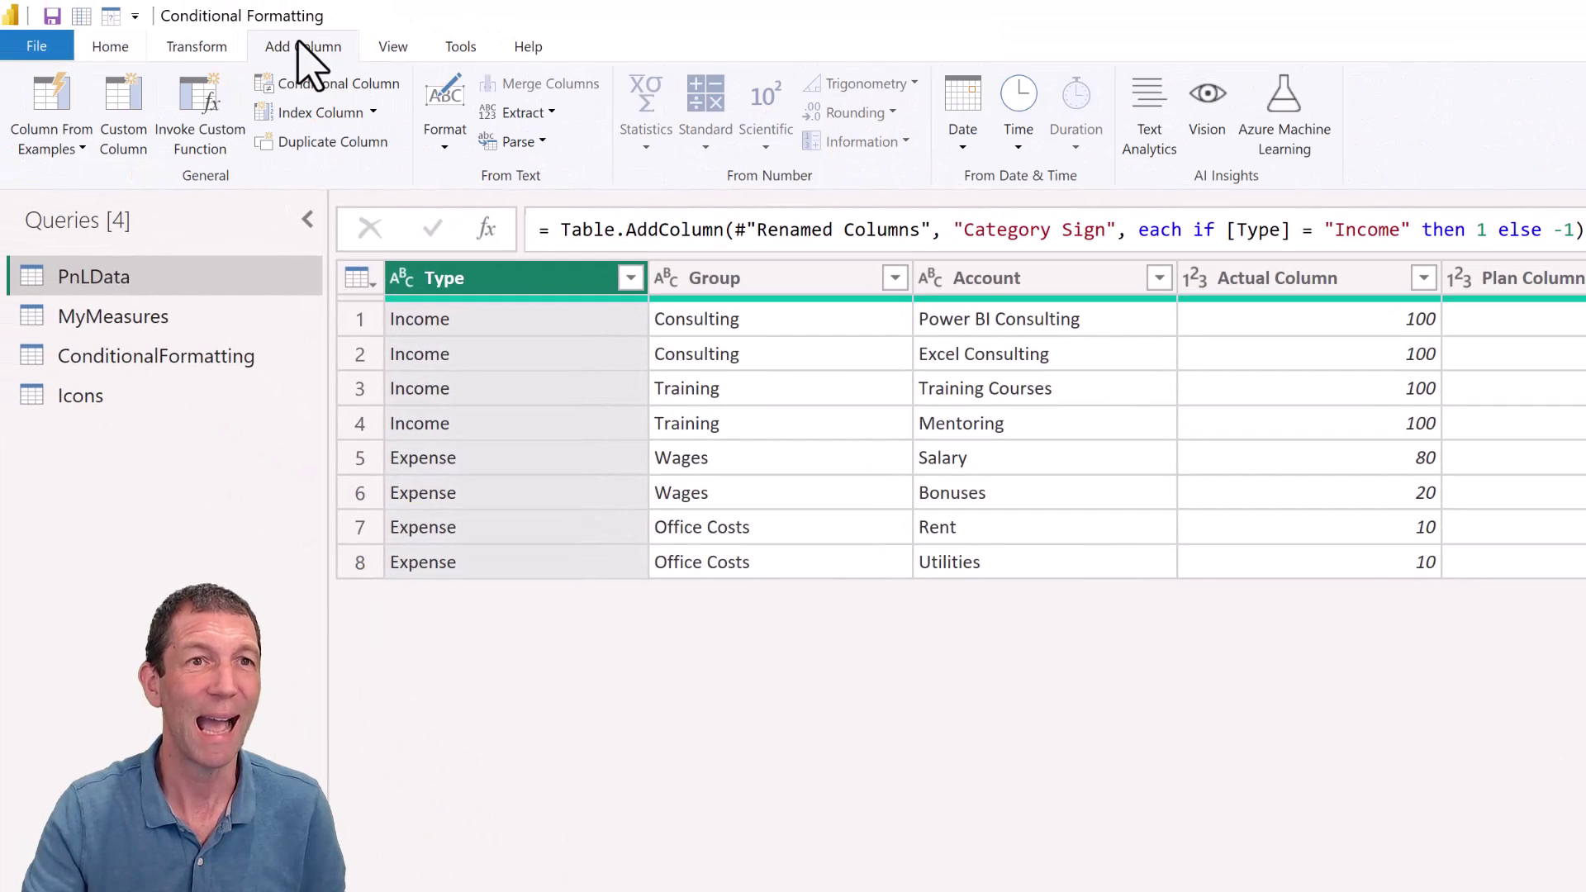
click(327, 86)
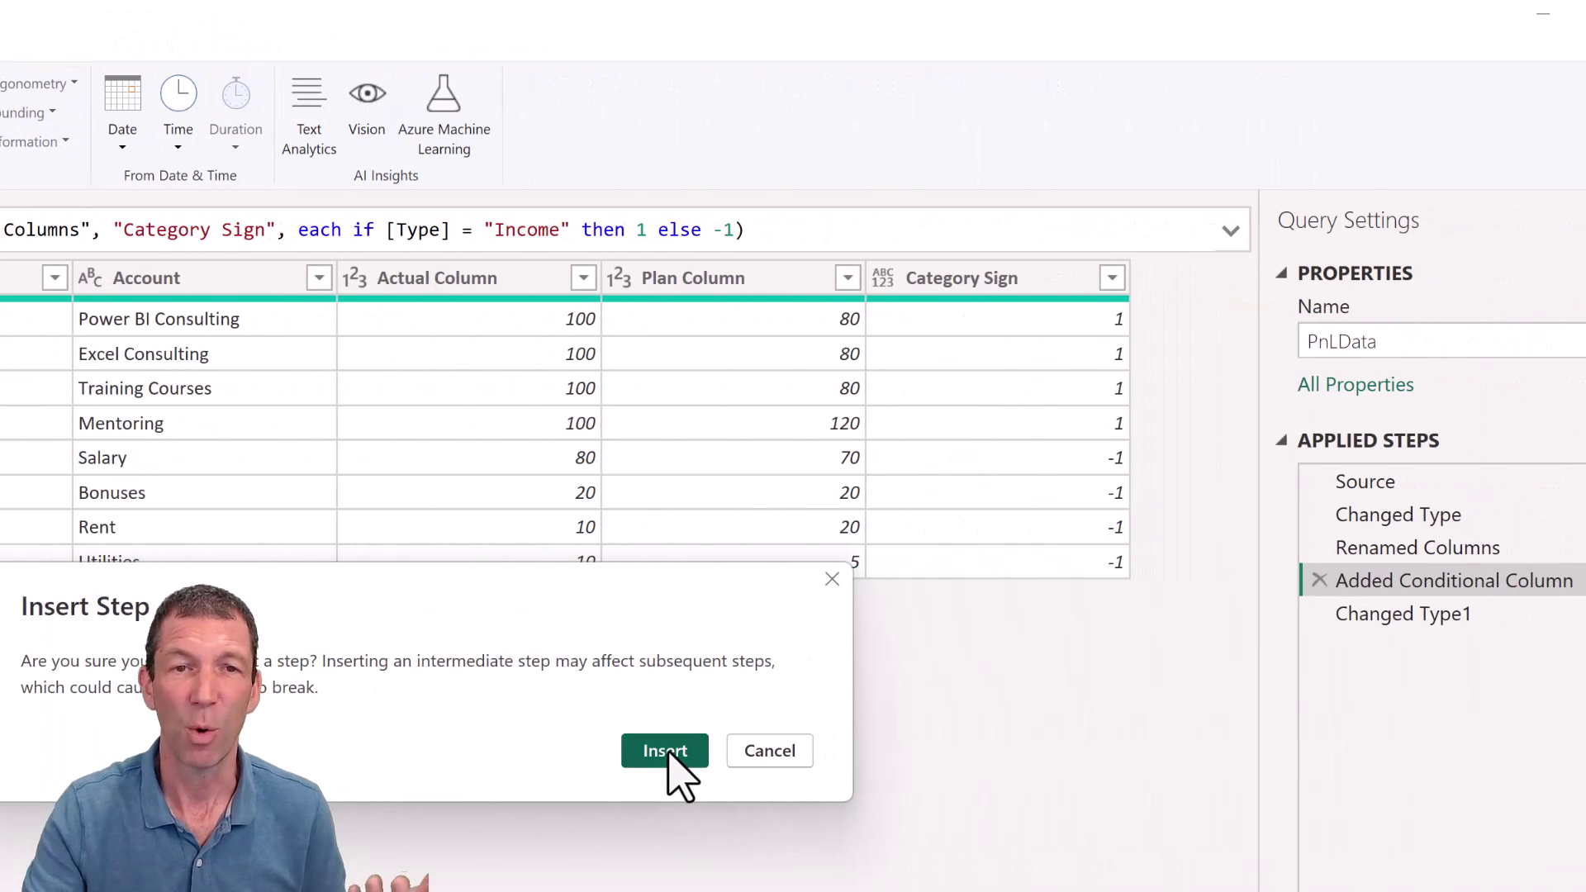
click(789, 752)
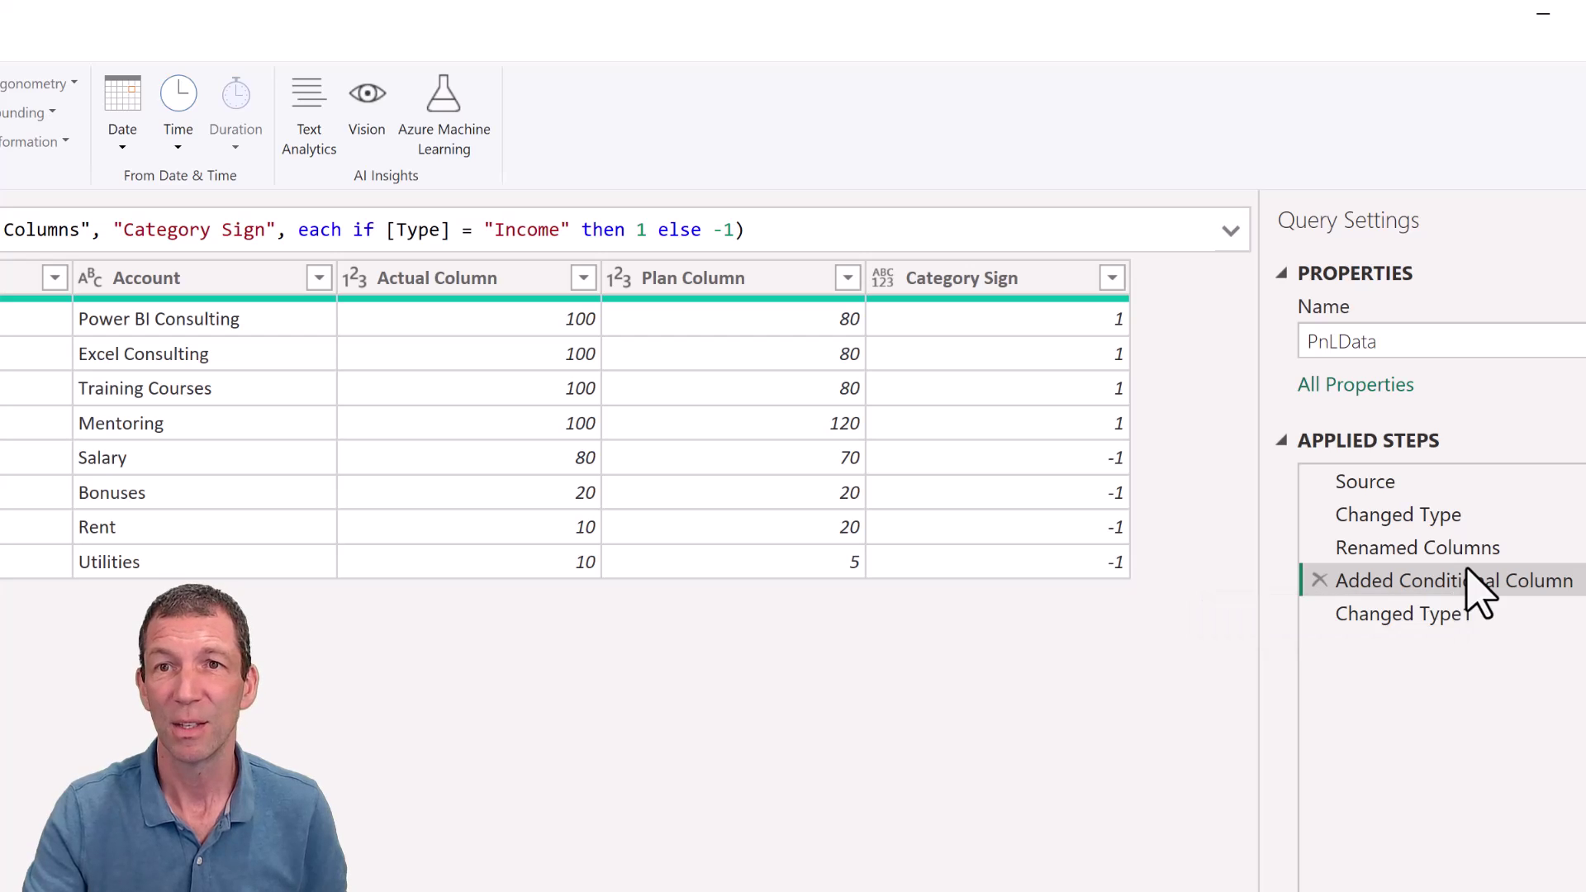
click(1441, 617)
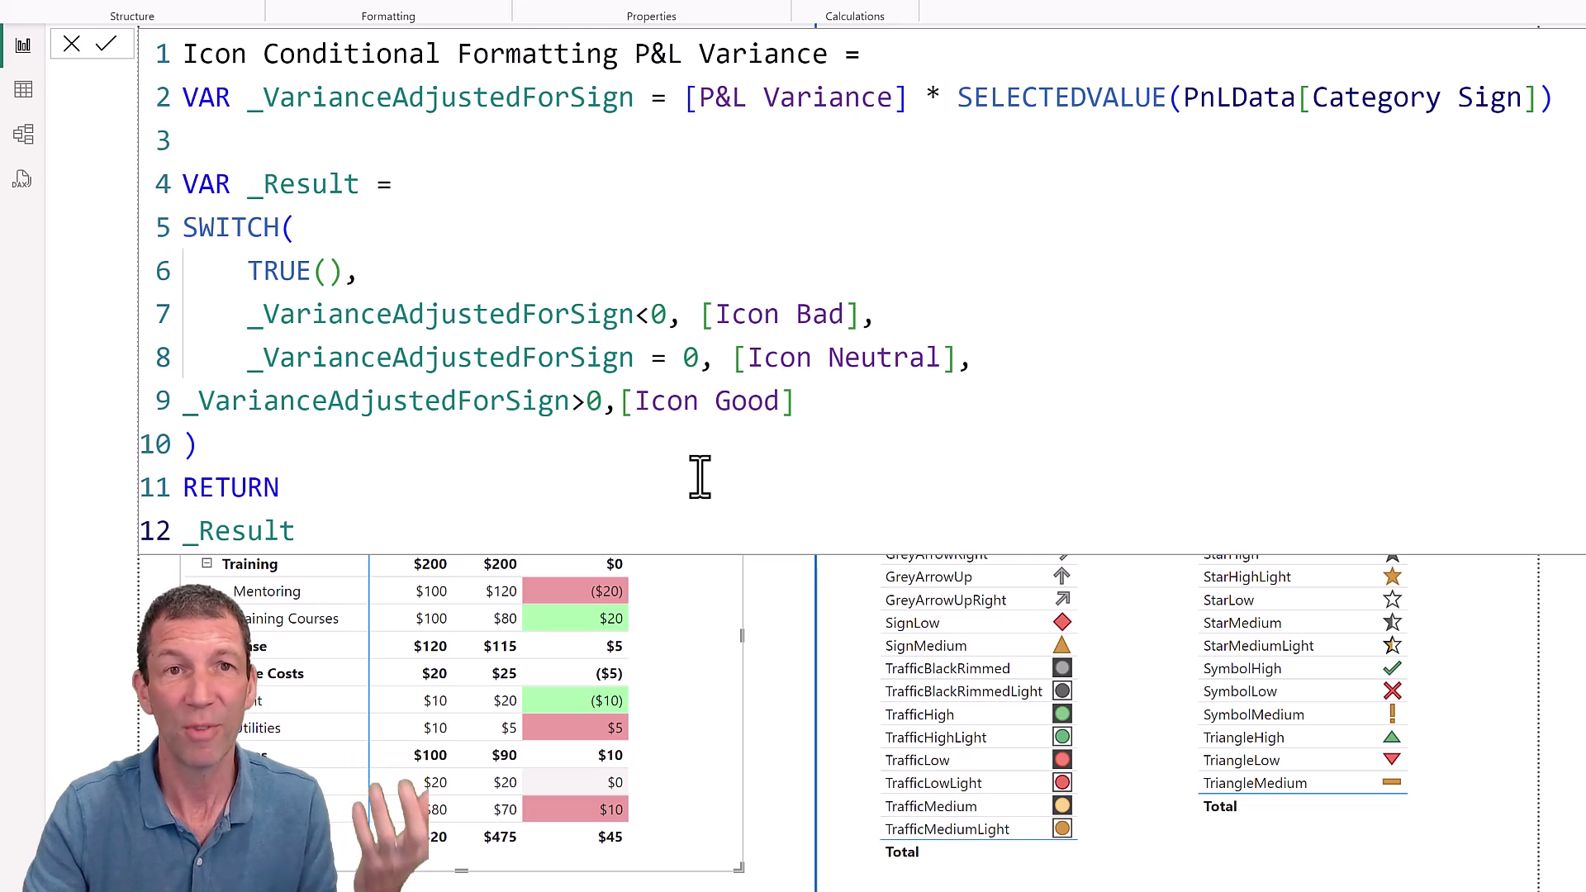
Compare the P&L Variance reference in the _VarianceAdjustedForSign variable with P&L Variance in the icon formatting measure's name.
drag(909, 85, 688, 107)
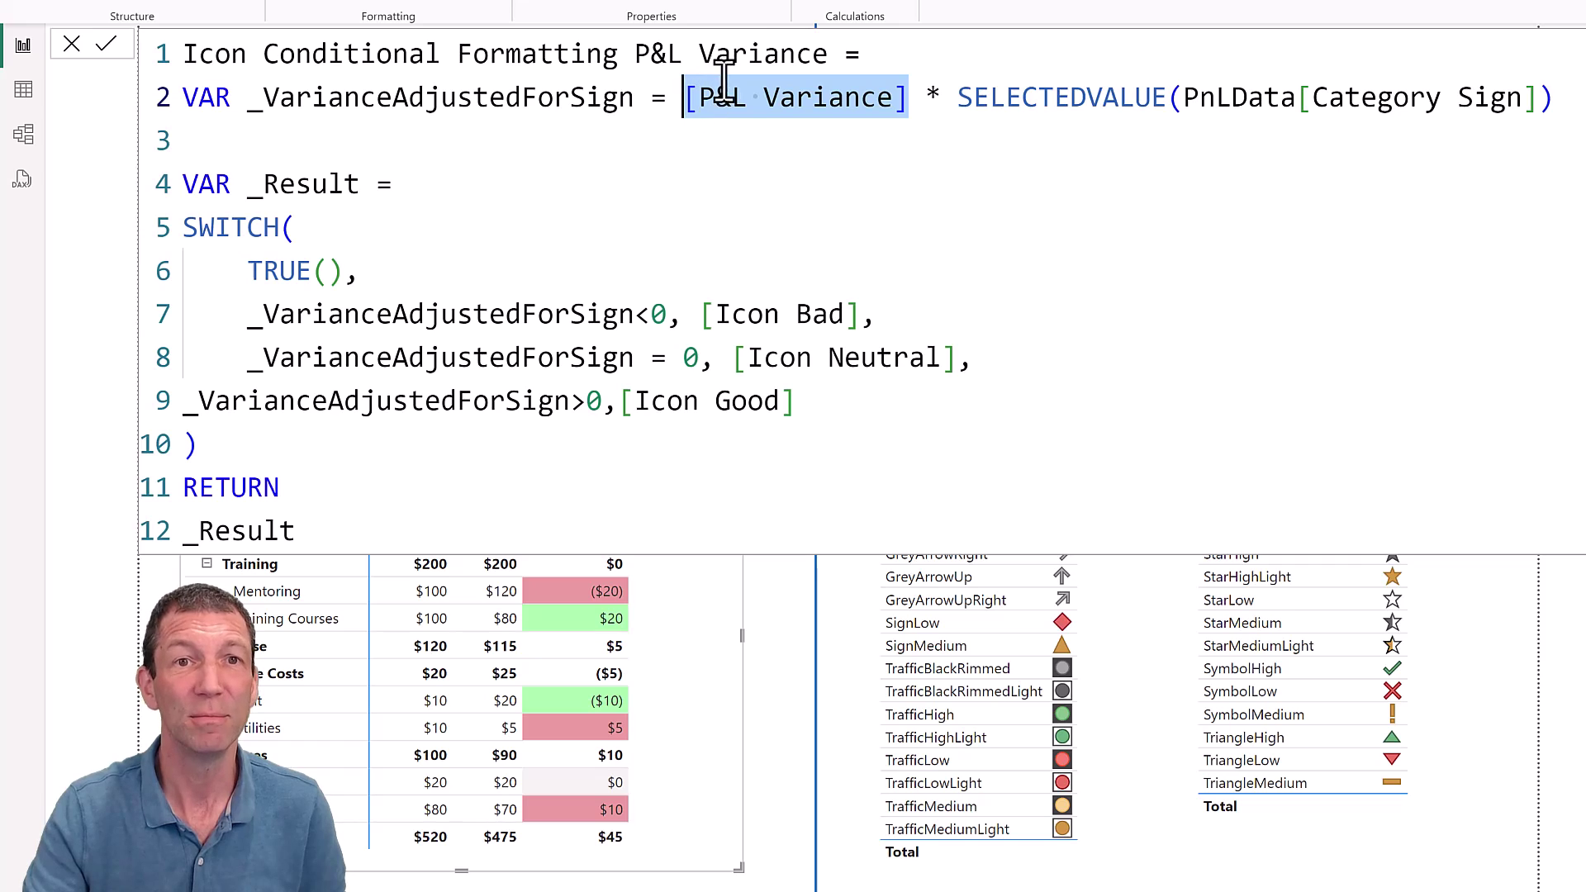
double_click(761, 55)
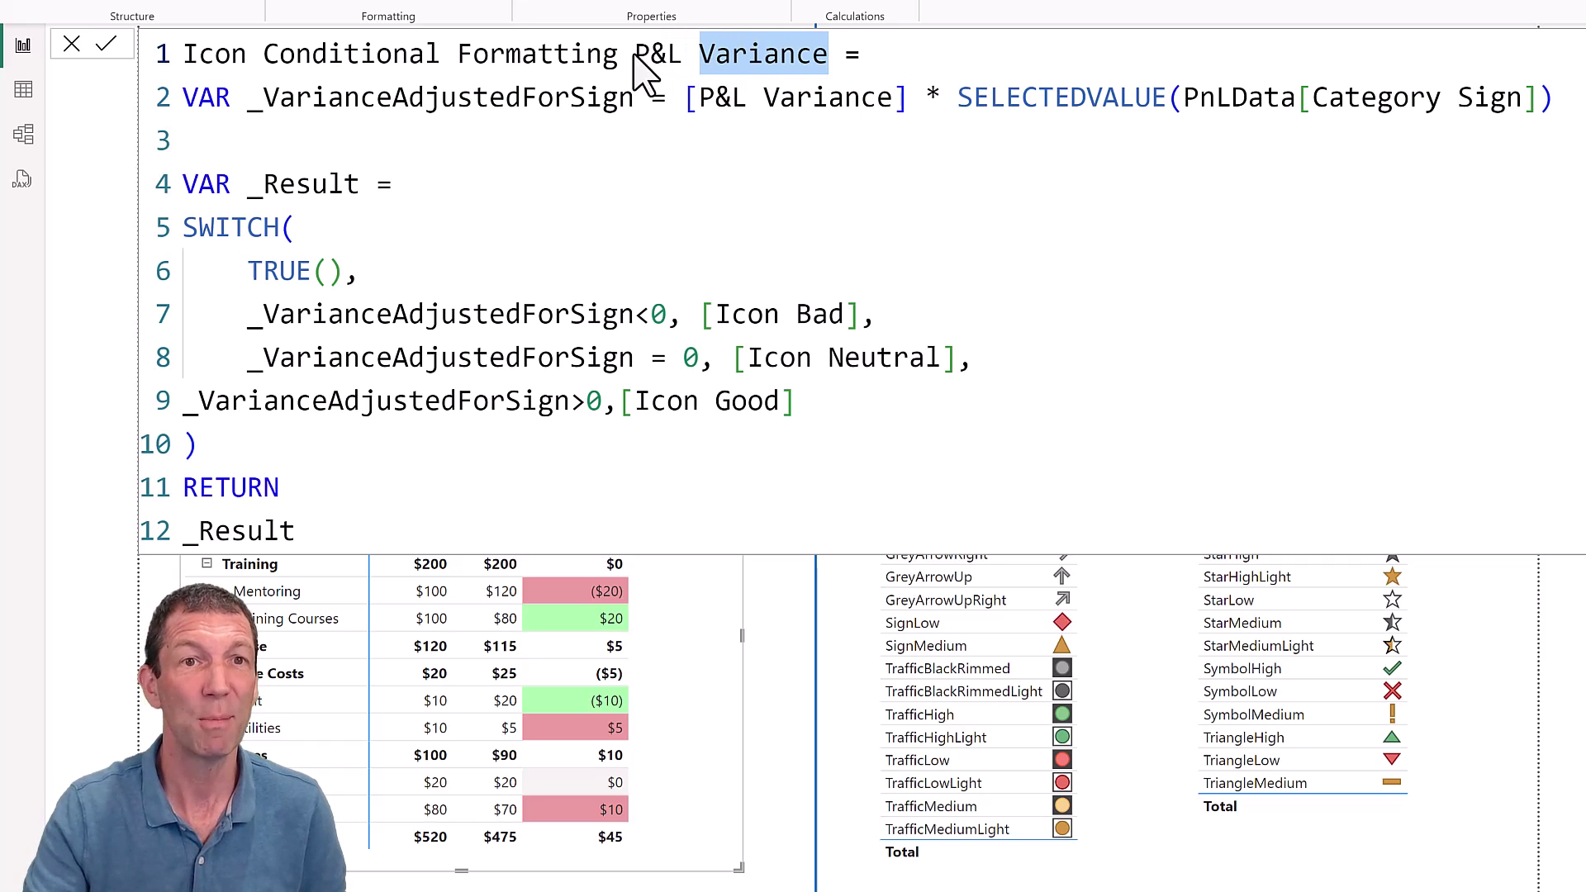
drag(634, 55, 825, 53)
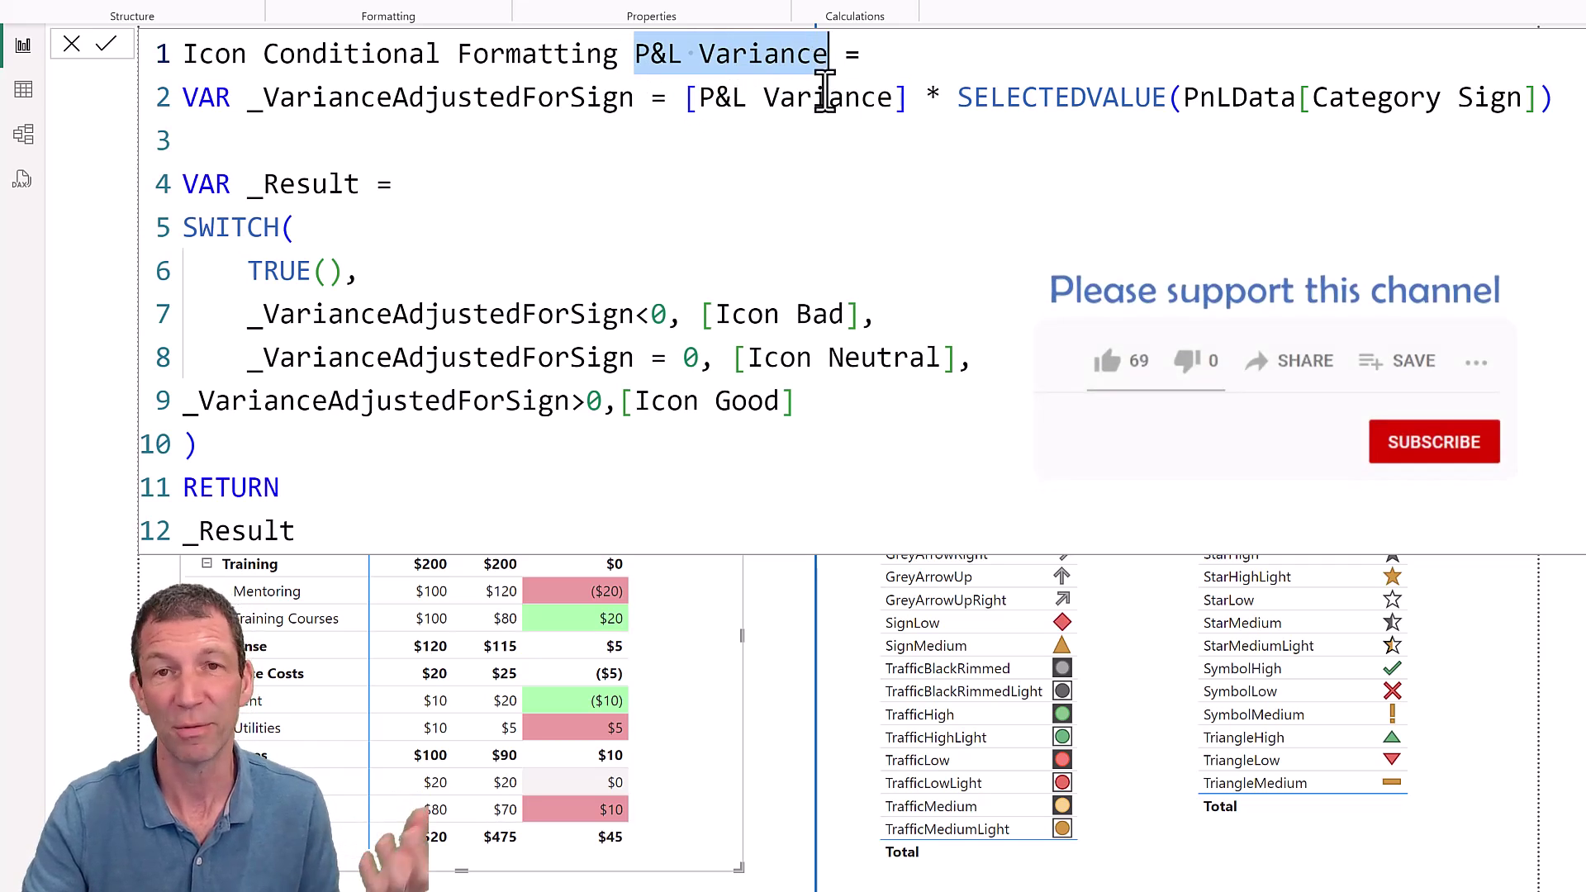